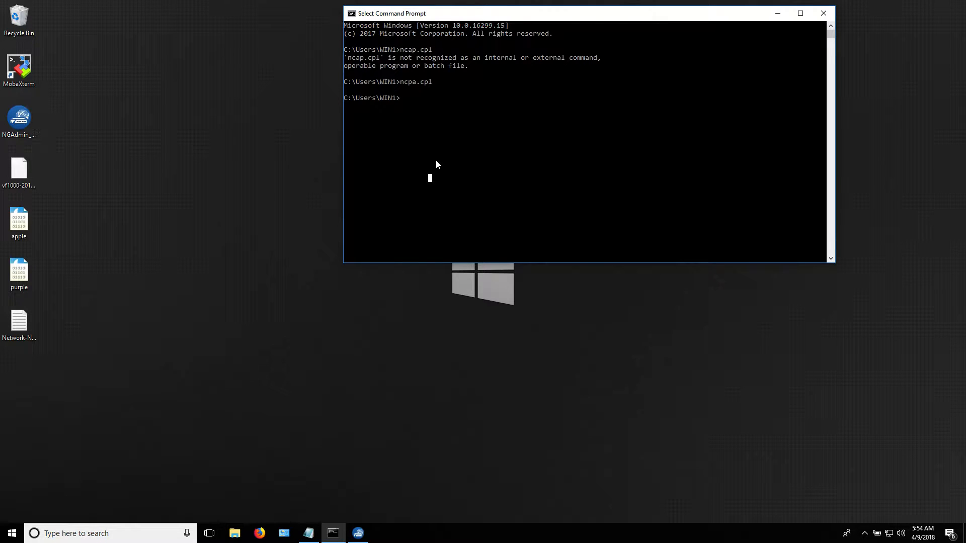
Run ncpa.cpl from the Command Prompt to list the computer's network adapters.
click(22, 135)
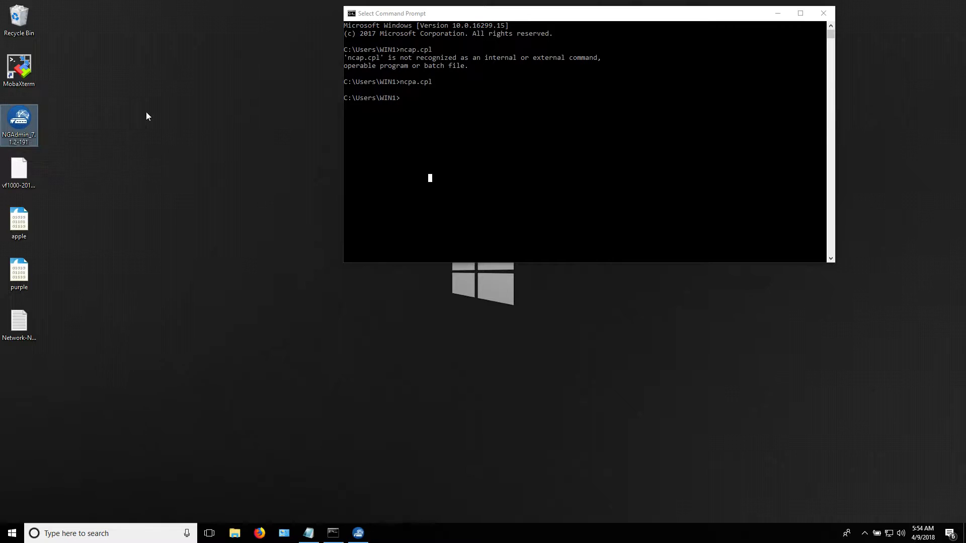
click(447, 146)
key(Escape)
text(ncpa.cpl)
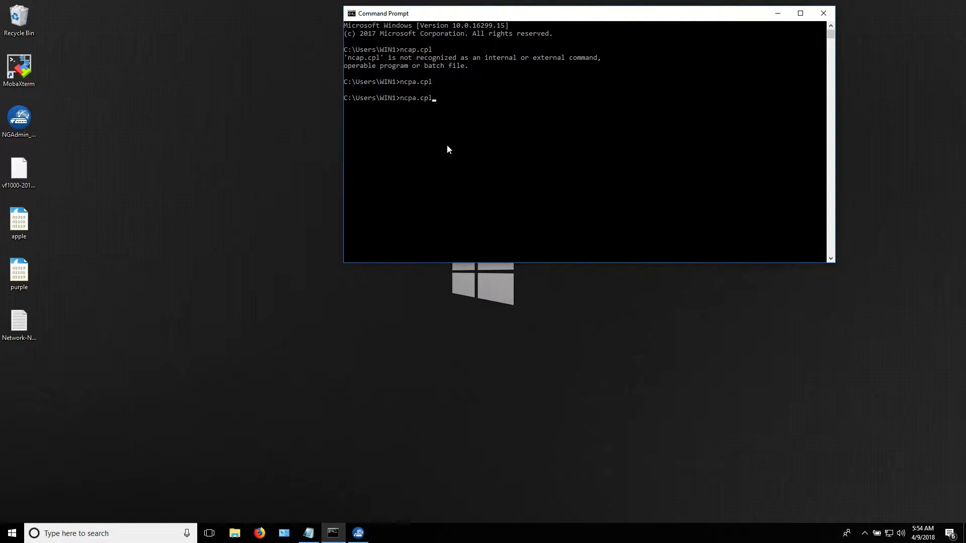
key(Return)
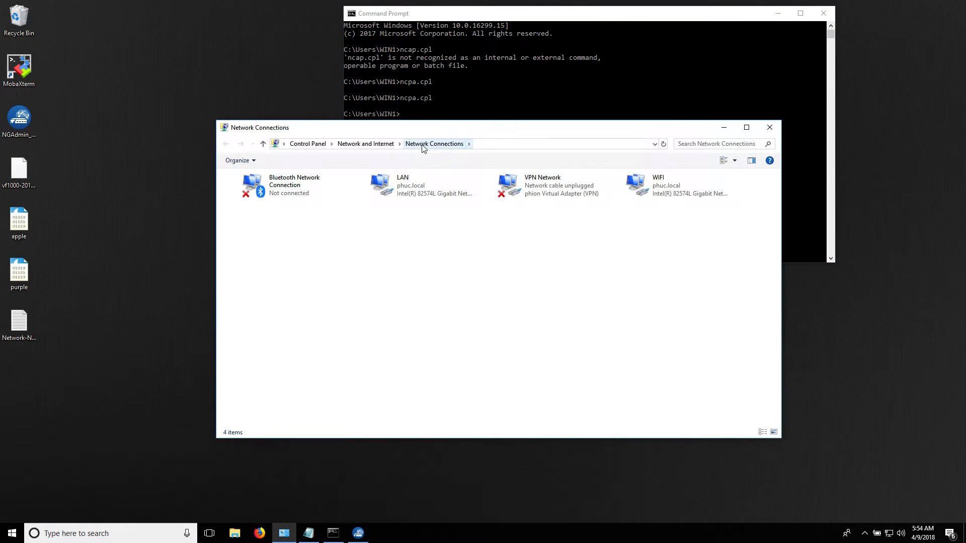
click(669, 191)
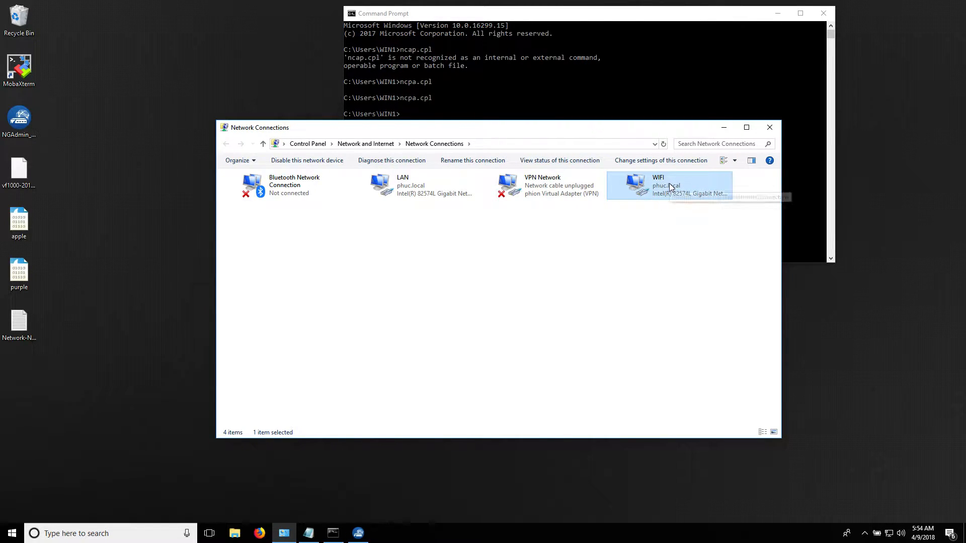
click(455, 224)
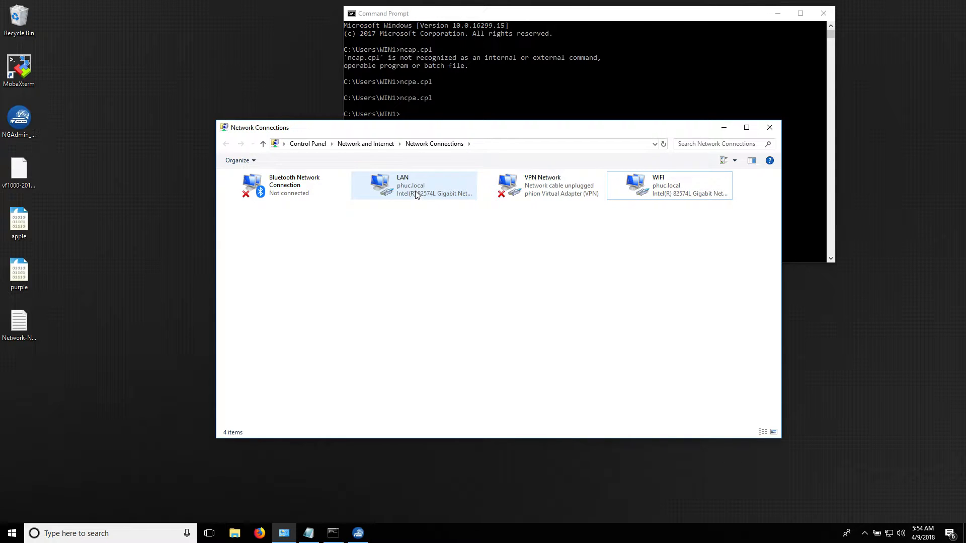
double_click(416, 195)
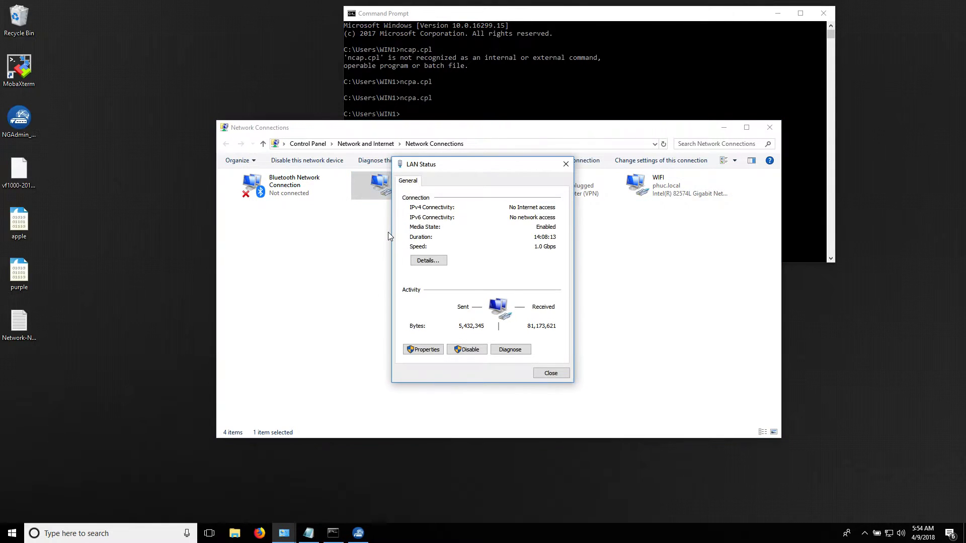
click(427, 349)
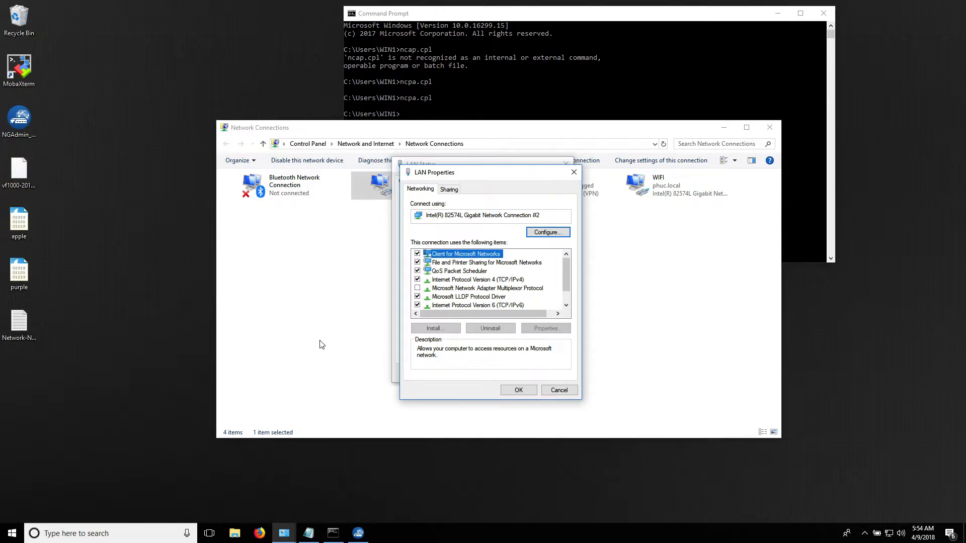
double_click(506, 280)
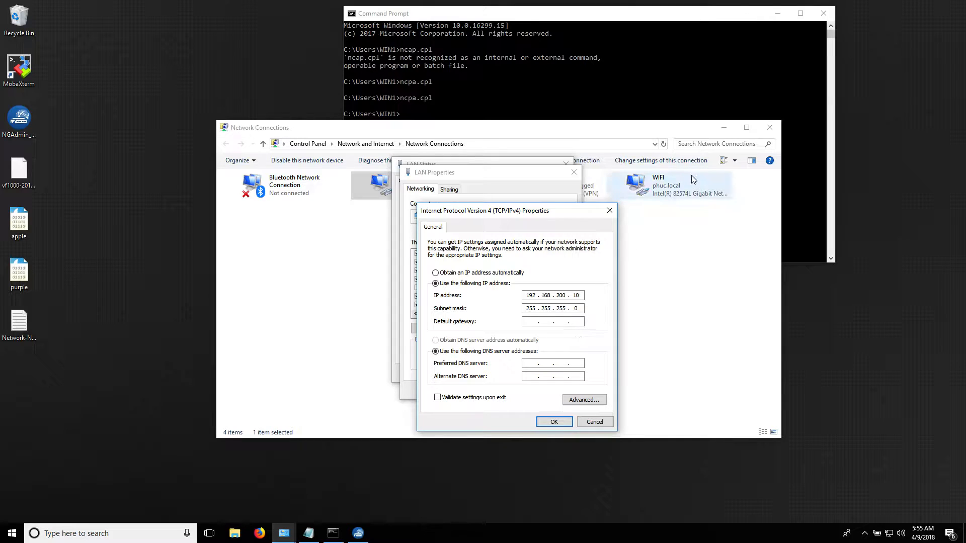
click(554, 422)
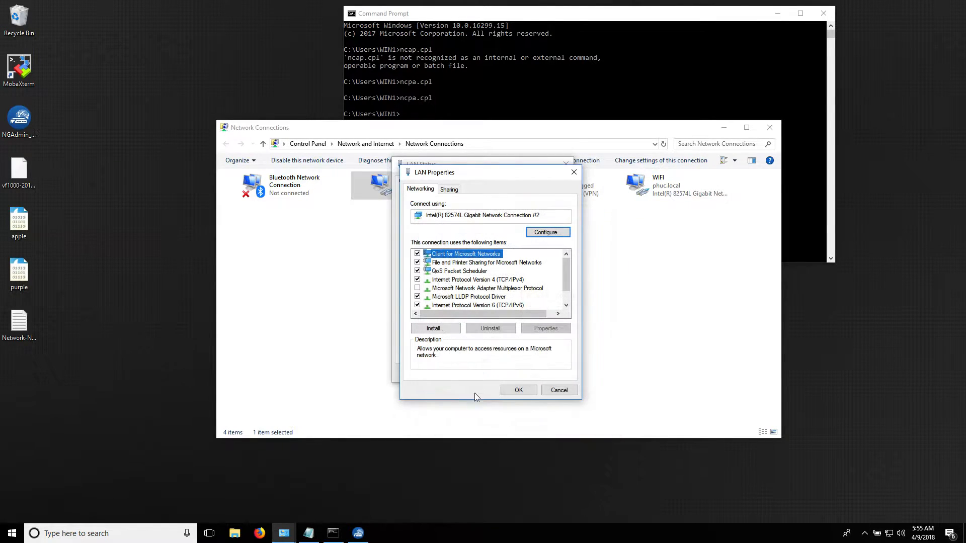
click(514, 391)
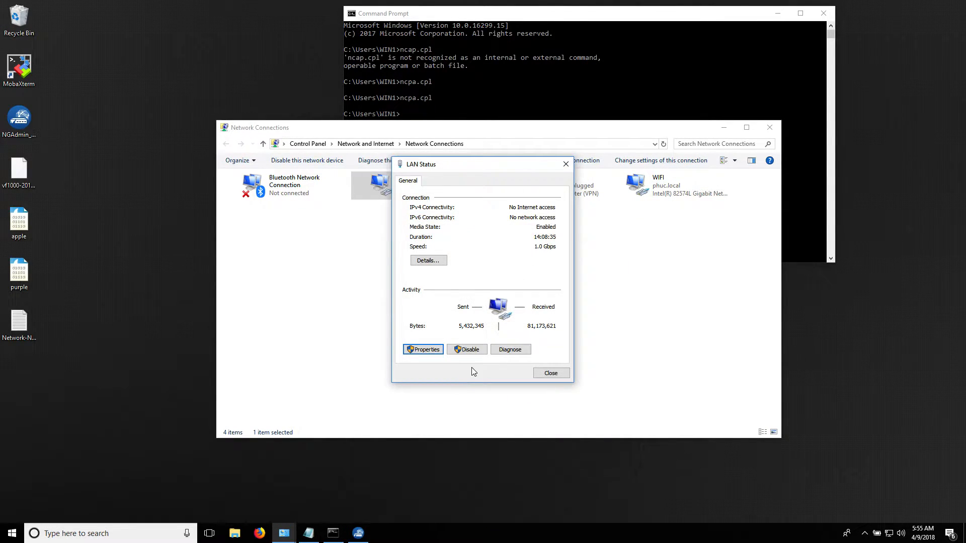
click(550, 373)
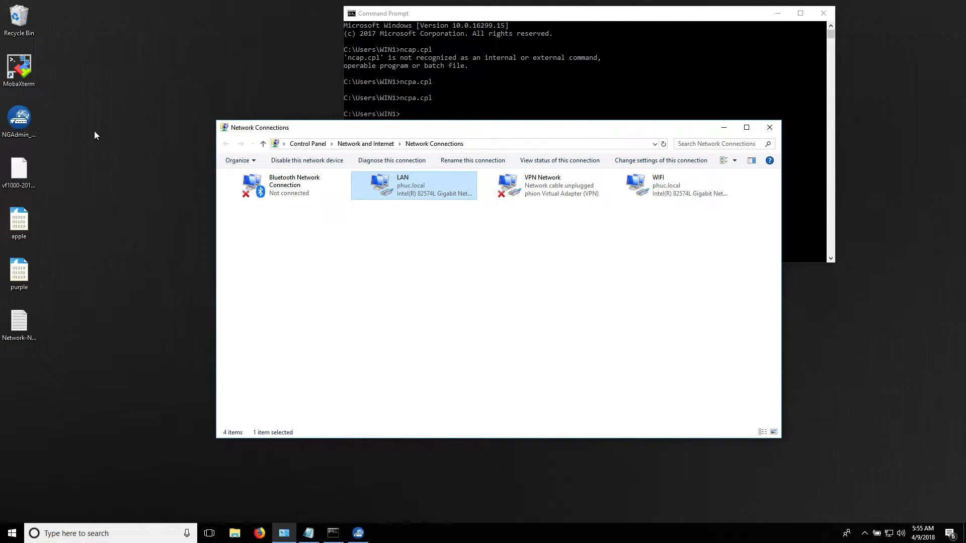
Launch Barracuda NextGen Admin from the desktop, dismissing the security warning.
click(36, 122)
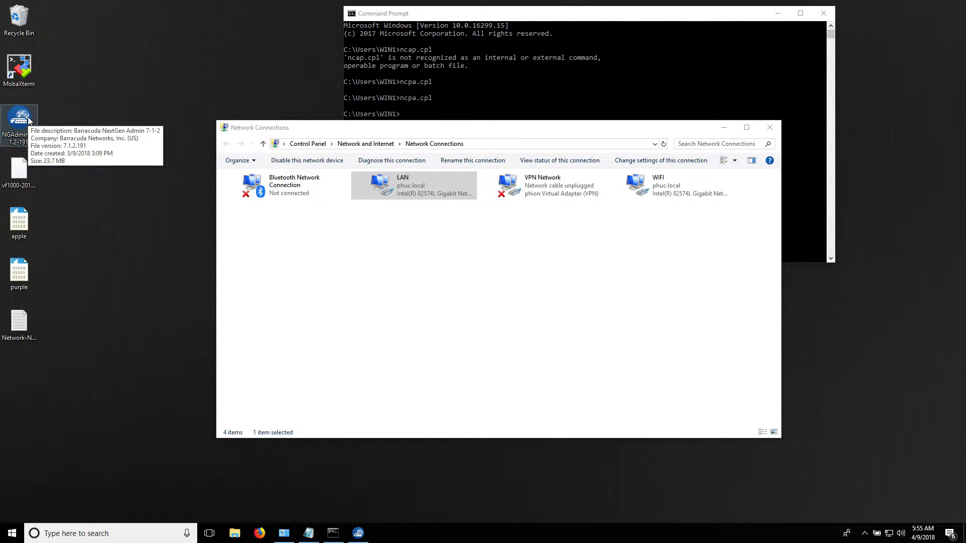
double_click(29, 119)
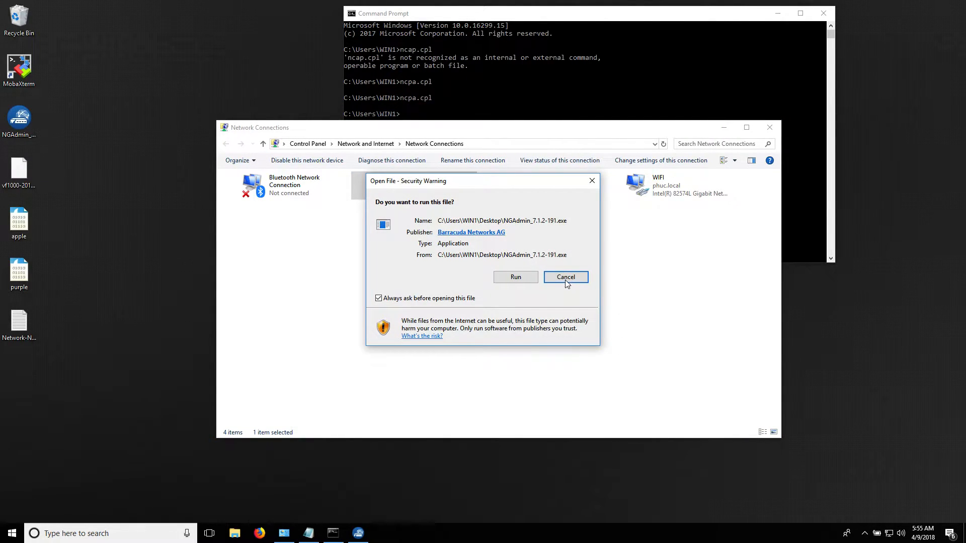
click(565, 281)
click(368, 531)
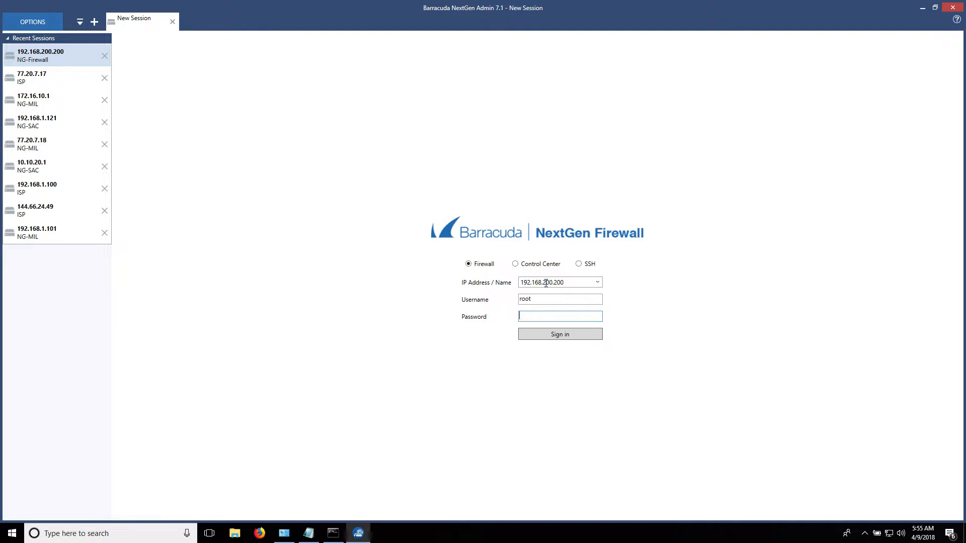
Sign in as root to the firewall at 192.168.200.200 with the account password.
double_click(536, 298)
click(536, 315)
text(ngf1r3wall)
key(Return)
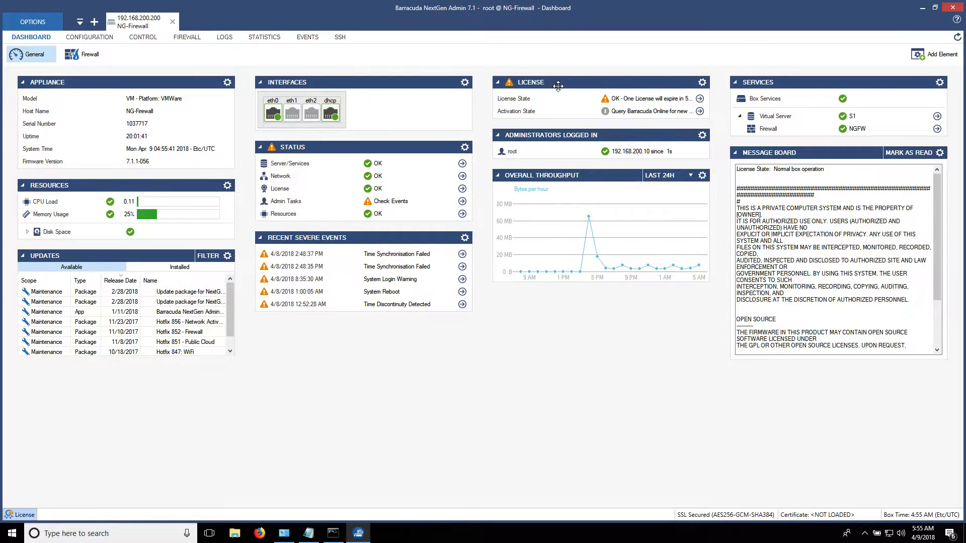
Dismiss the license activation popup and review the active licenses under Control > Licenses.
click(700, 112)
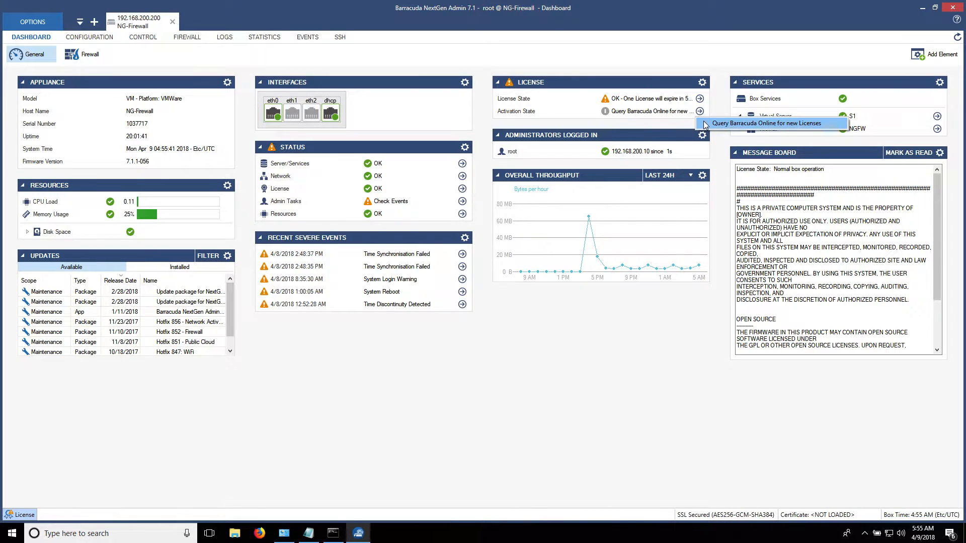
click(484, 225)
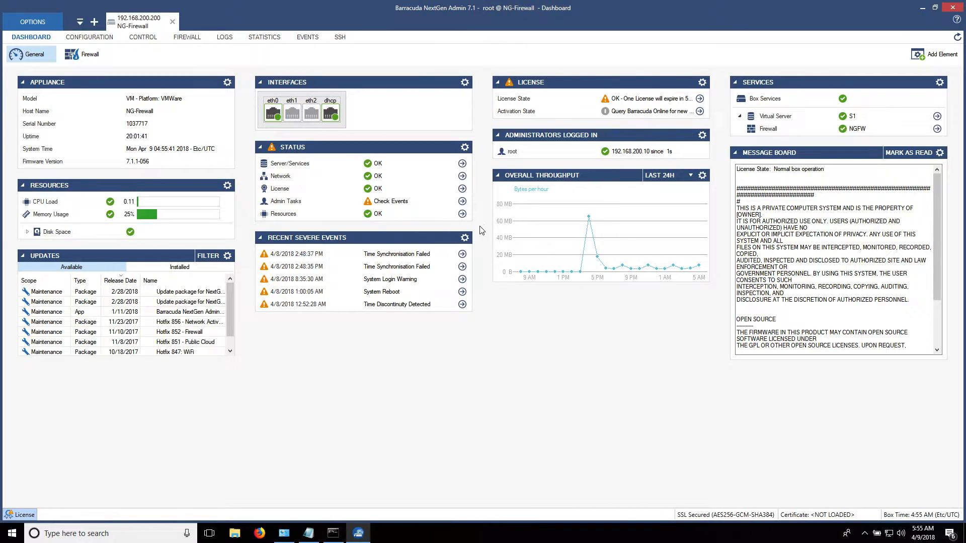
click(153, 44)
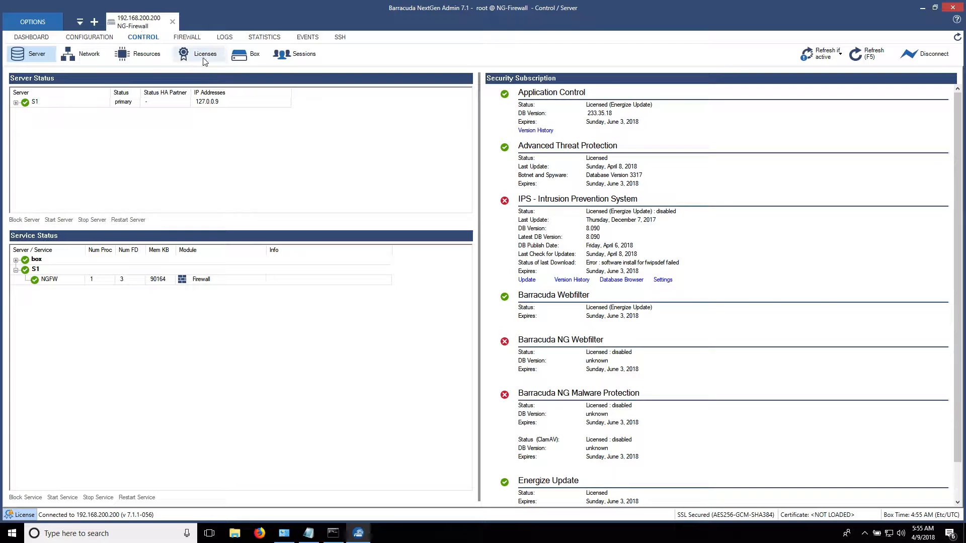
click(205, 63)
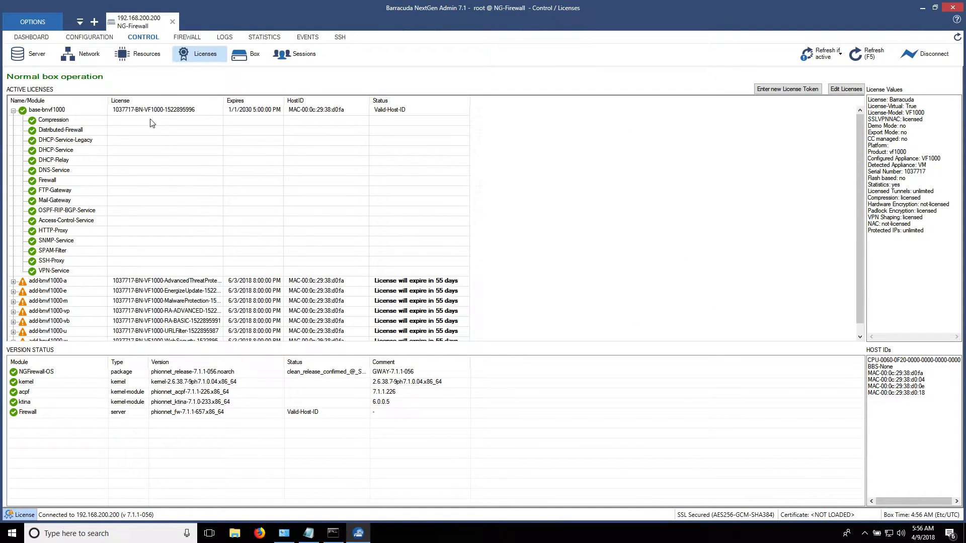
click(95, 41)
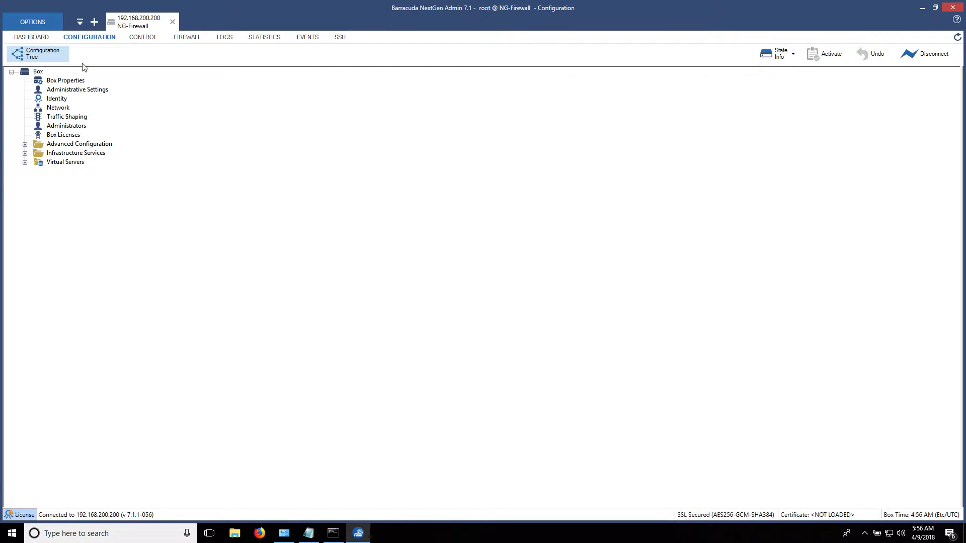
Open Box Licenses, lock and unlock it without importing, and bring up the Network-NG-HQ notes.
double_click(62, 135)
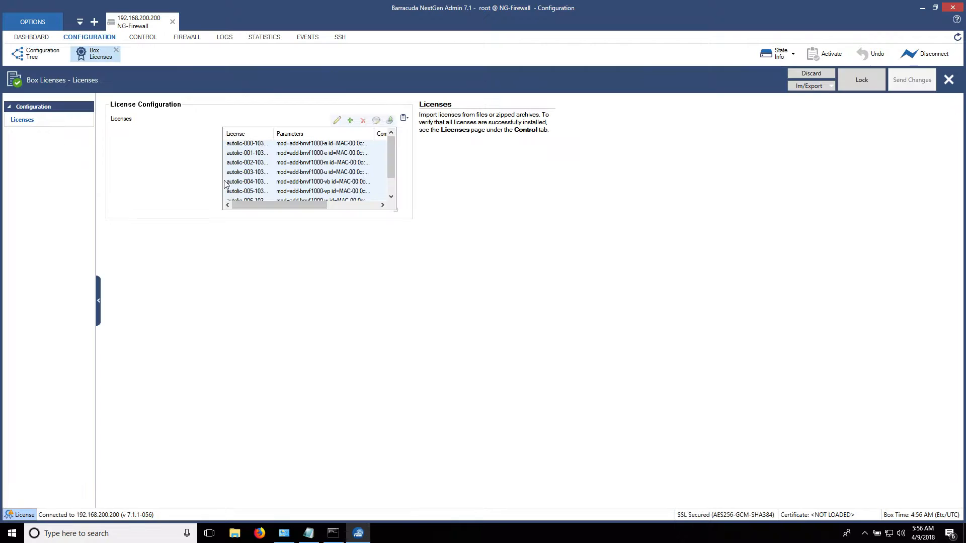
click(311, 162)
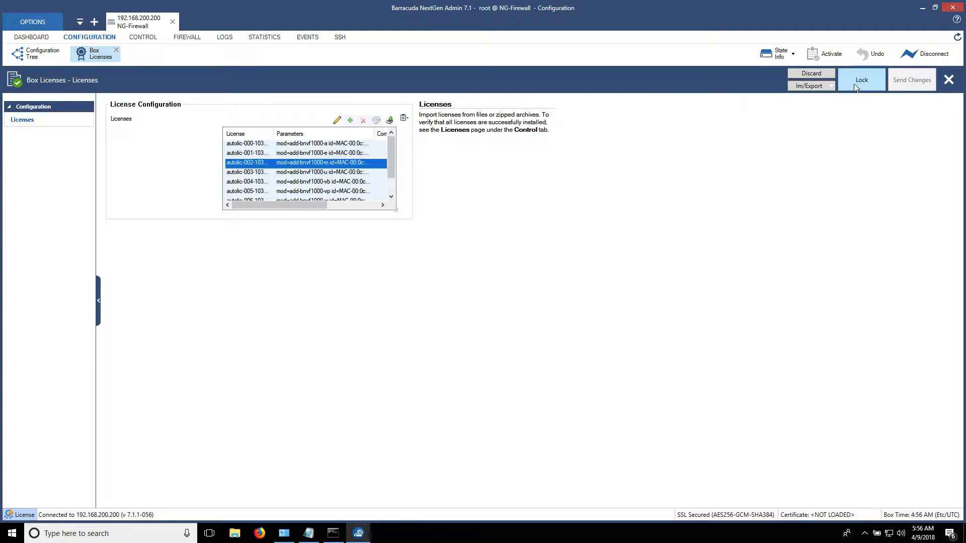
click(855, 88)
click(350, 120)
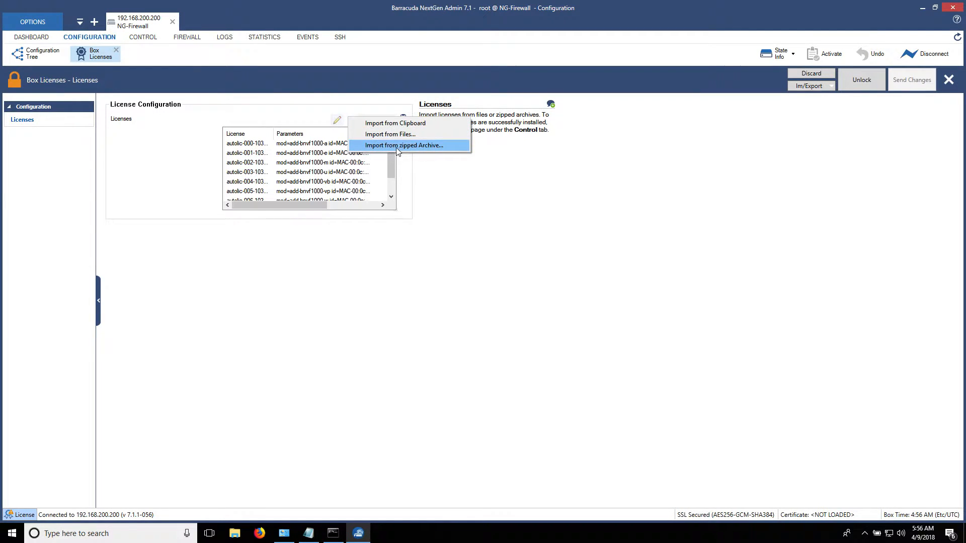
click(643, 217)
click(870, 86)
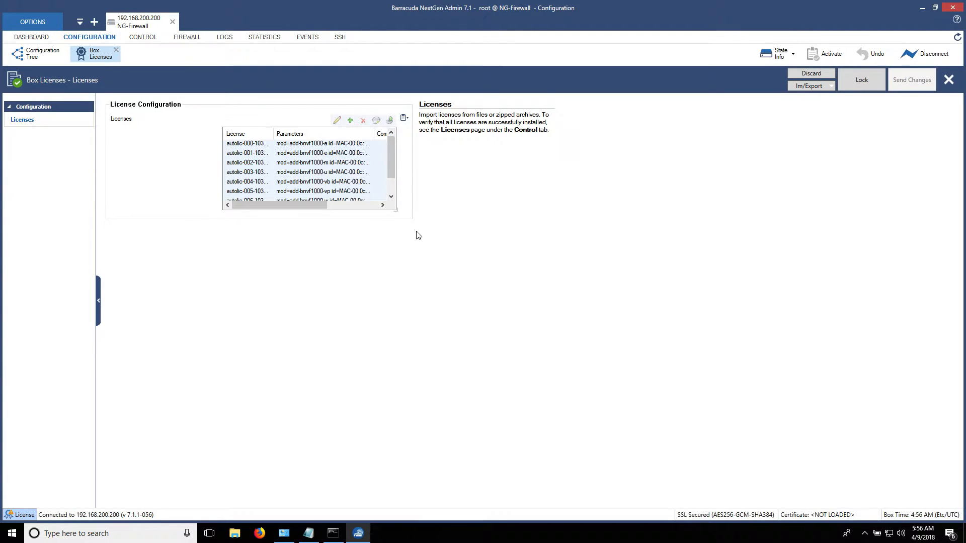
click(308, 534)
click(363, 372)
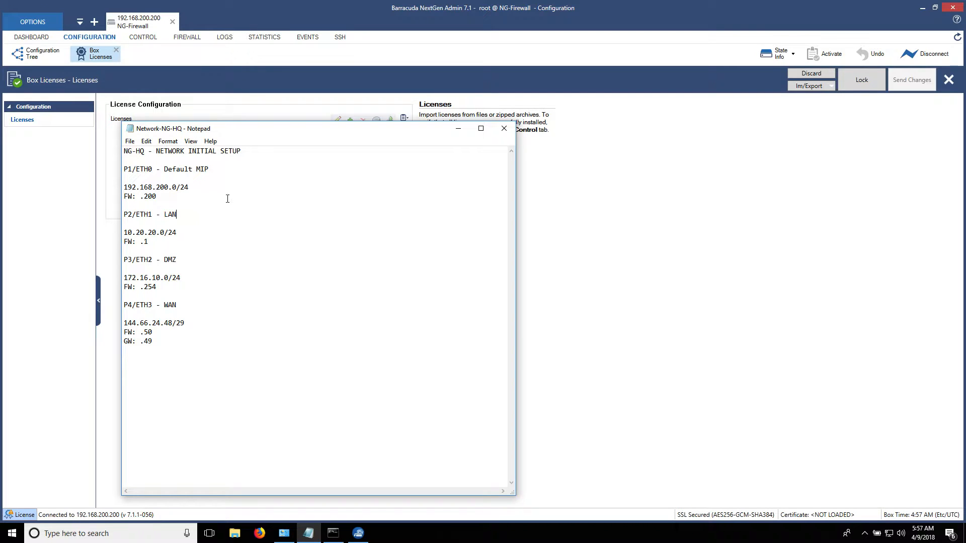
Move the Notepad notes aside and bring the firewall admin window back to the front.
drag(302, 129, 744, 113)
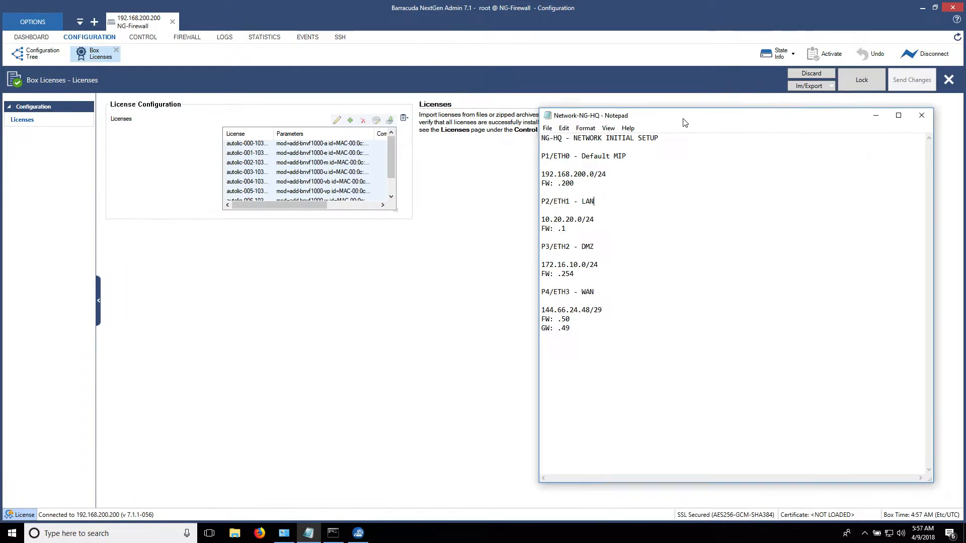
click(344, 291)
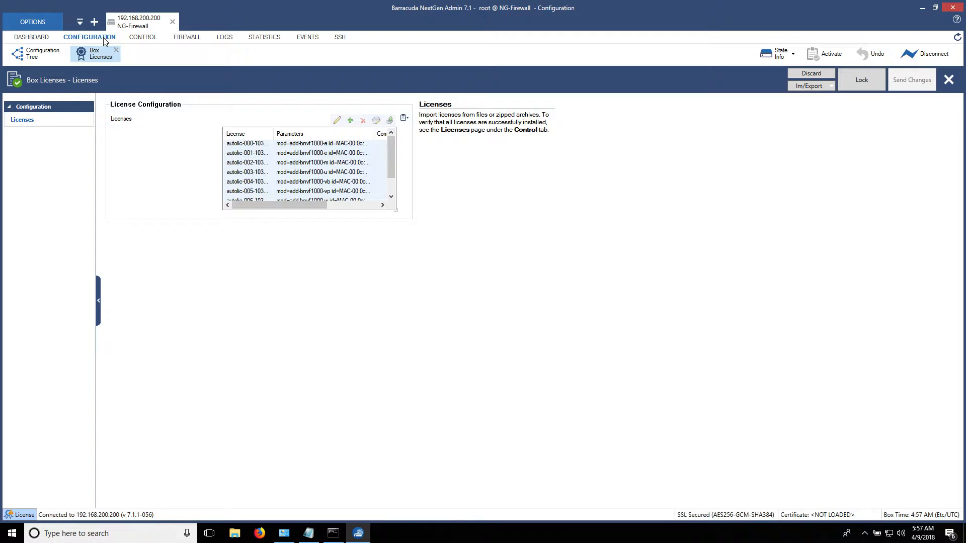
Open Box Network IP Configuration, lock it for editing, and start a new additional IPv4 address.
click(38, 53)
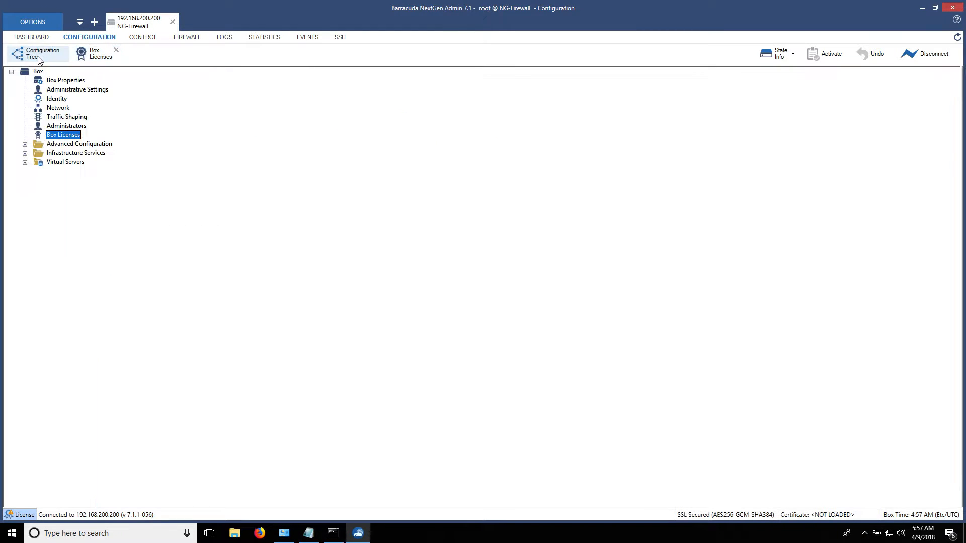
double_click(58, 108)
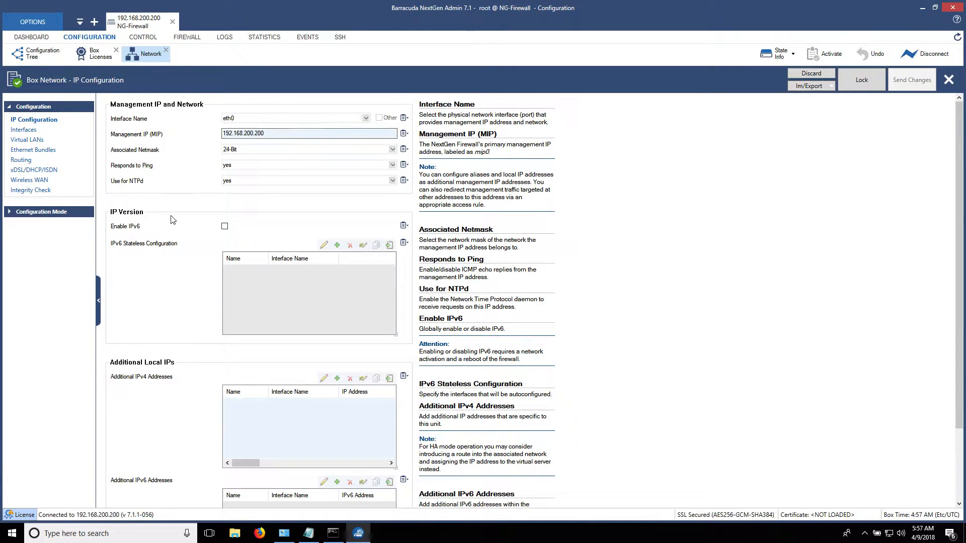
scroll(173, 222, down, 3)
scroll(175, 275, up, 3)
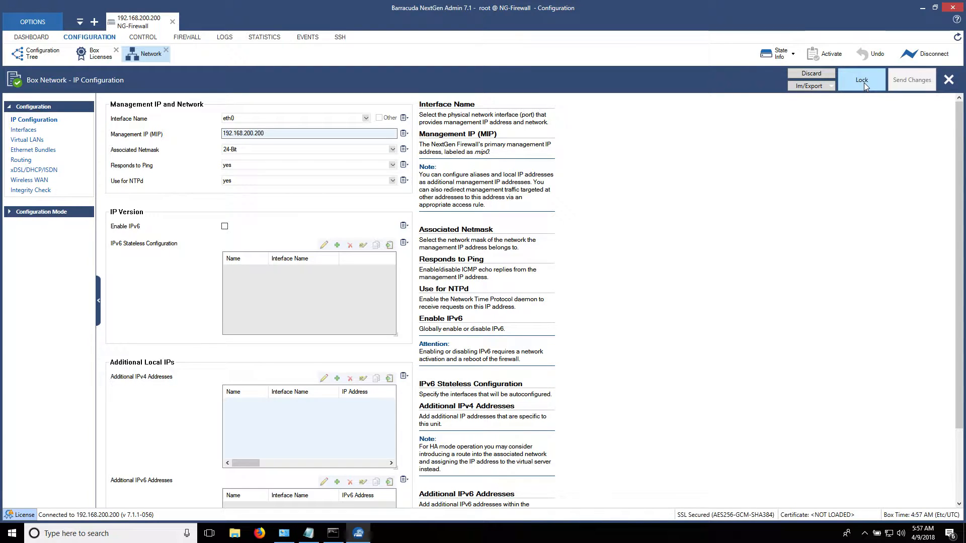
click(865, 82)
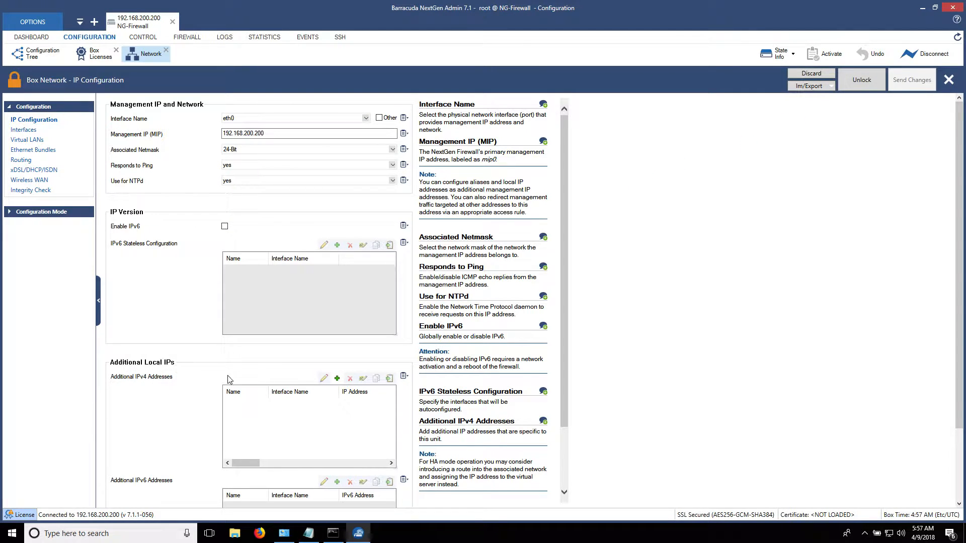
click(337, 378)
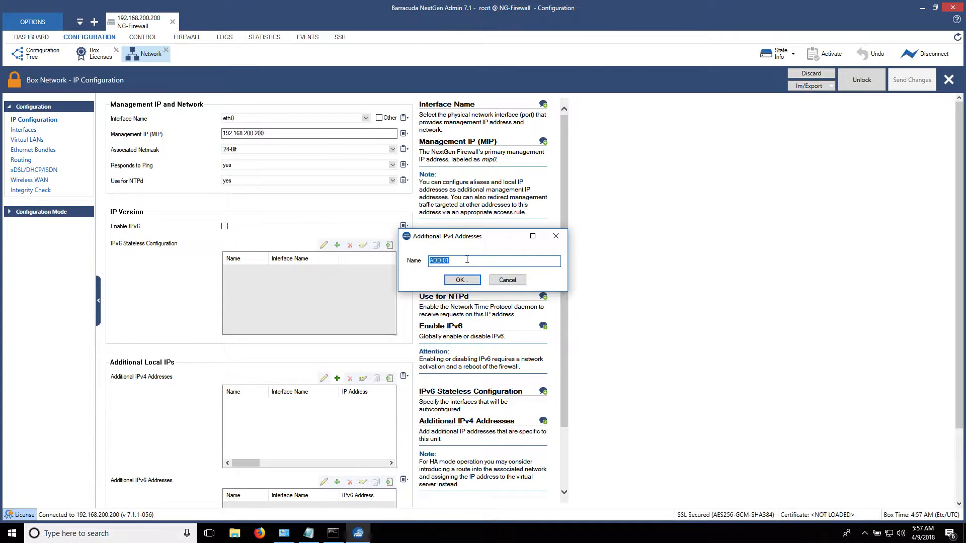
Name the new address LAN and assign it interface eth1 with IP 10.20.20.1.
text(LAN)
key(Return)
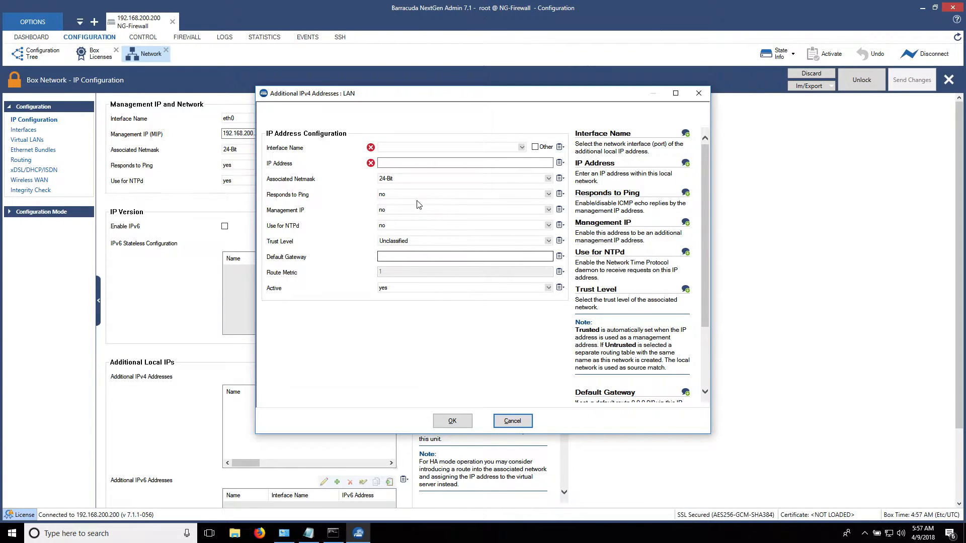
click(413, 148)
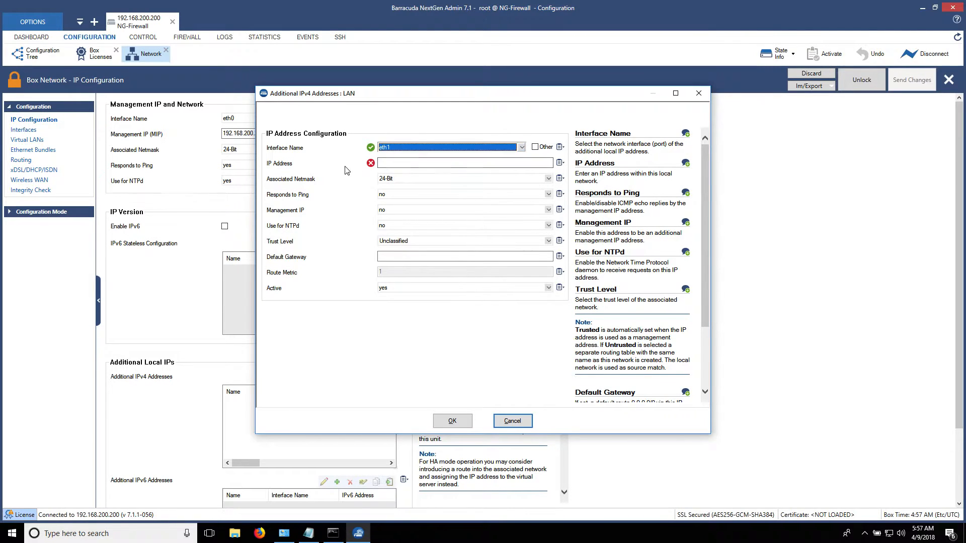
key(Tab)
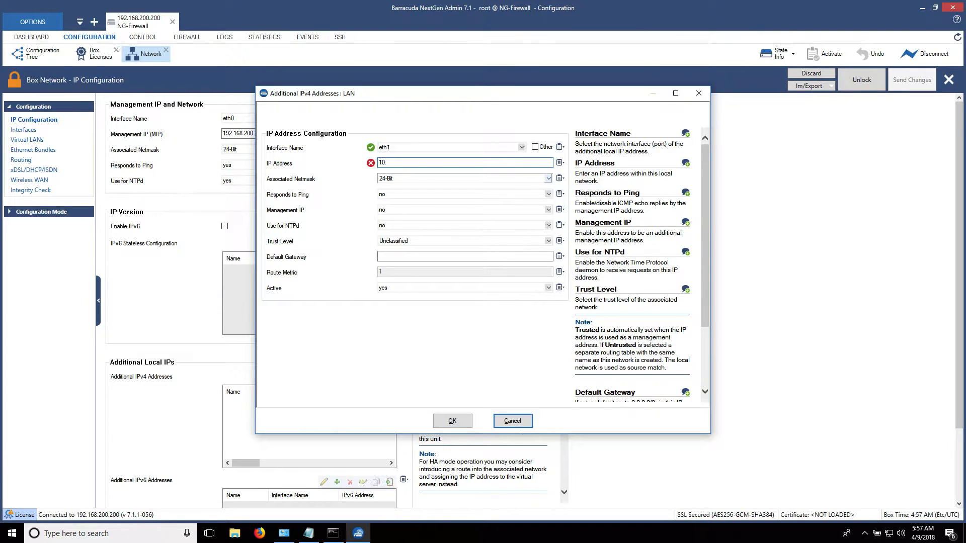
text(10.20.20.1)
Set Responds to Ping and Management IP to yes and trust level Trusted, then confirm.
click(397, 196)
click(395, 209)
click(356, 205)
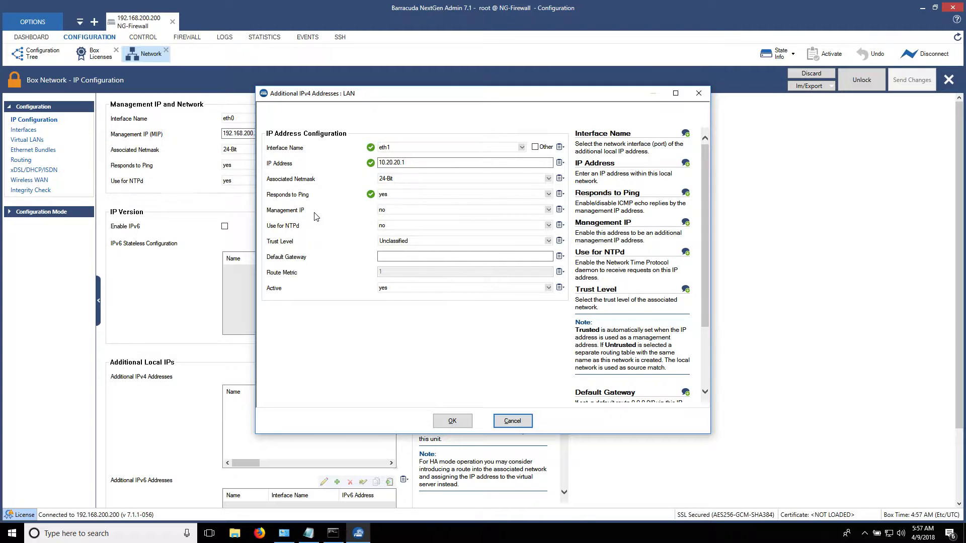
click(383, 210)
click(393, 219)
click(395, 243)
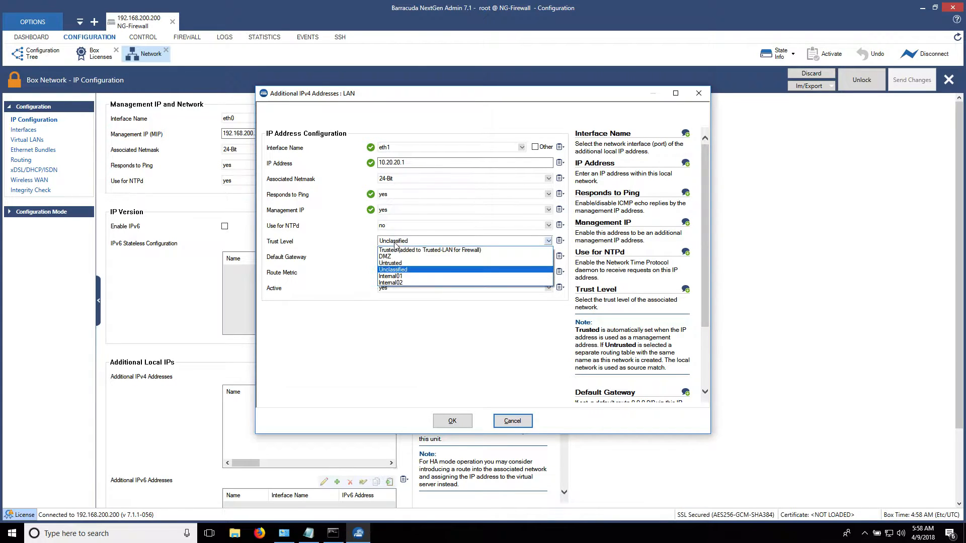
click(395, 250)
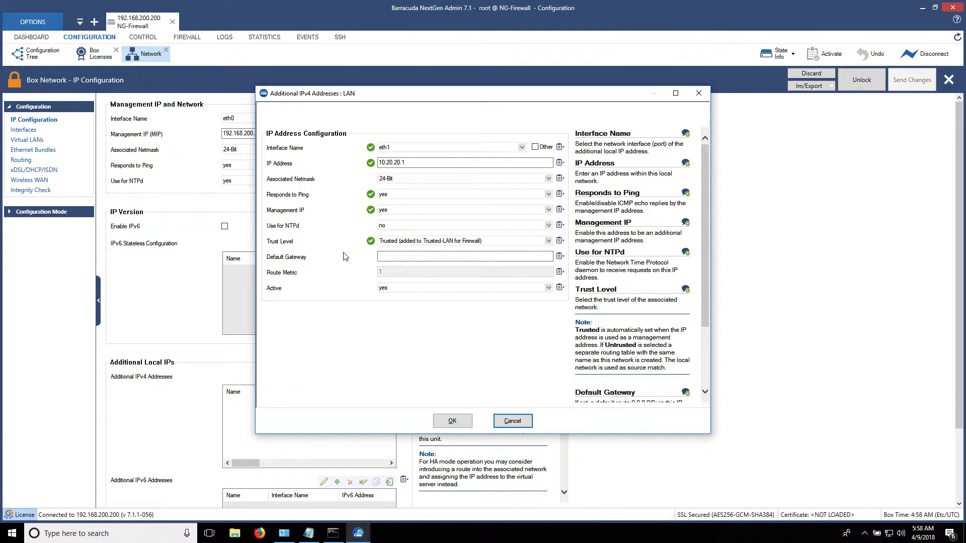
click(458, 425)
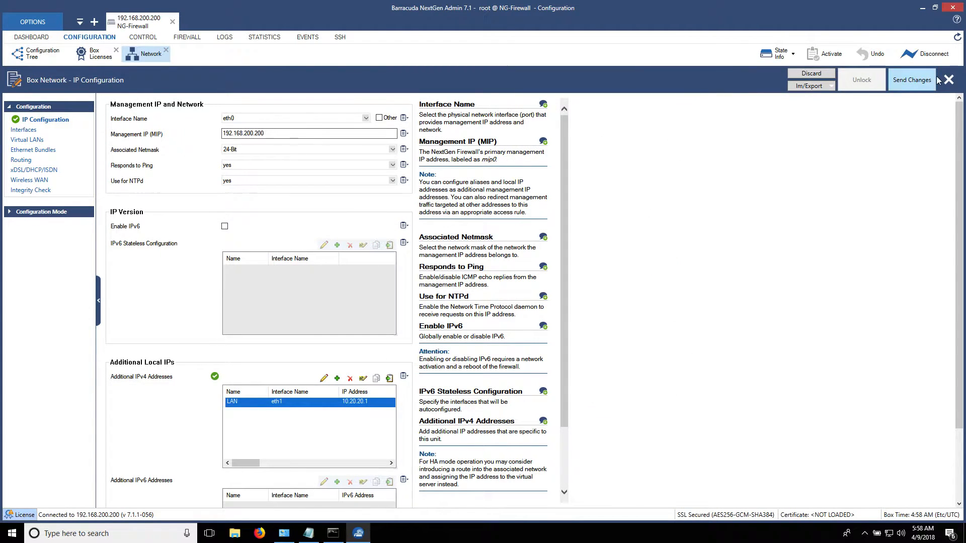
Send and activate the pending LAN address changes, then go to the Control > Box page.
click(912, 79)
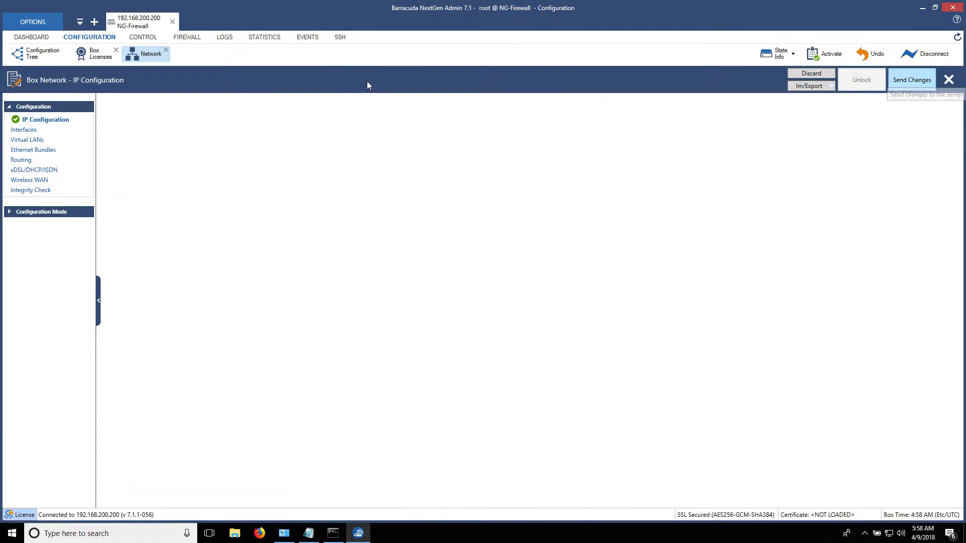
click(406, 83)
click(404, 279)
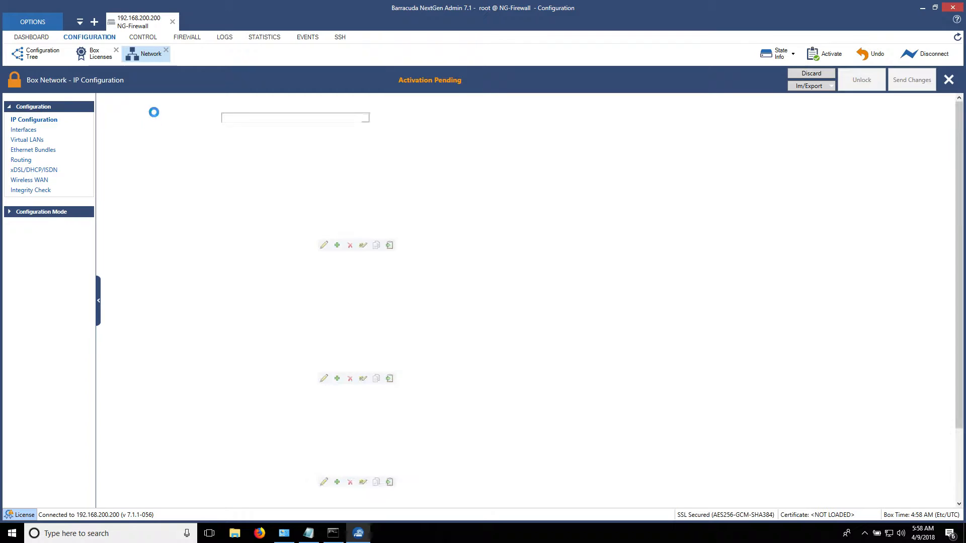
click(151, 39)
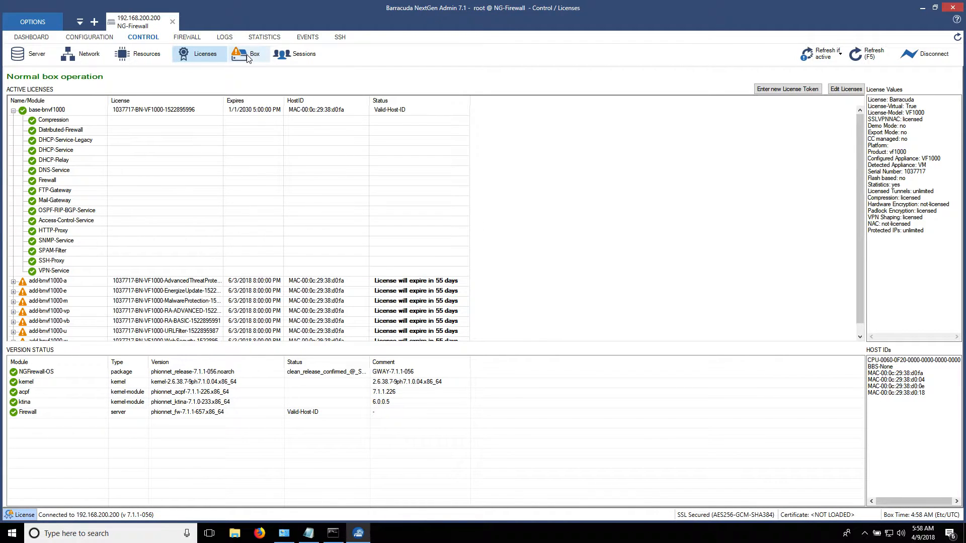
click(248, 58)
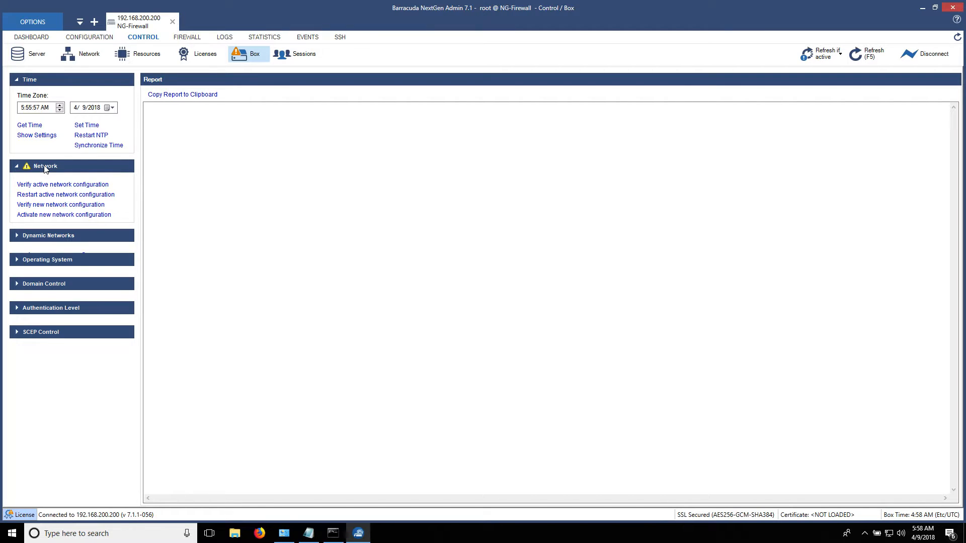
Activate the new network configuration in Failsafe mode and acknowledge the reconfiguration message.
click(62, 216)
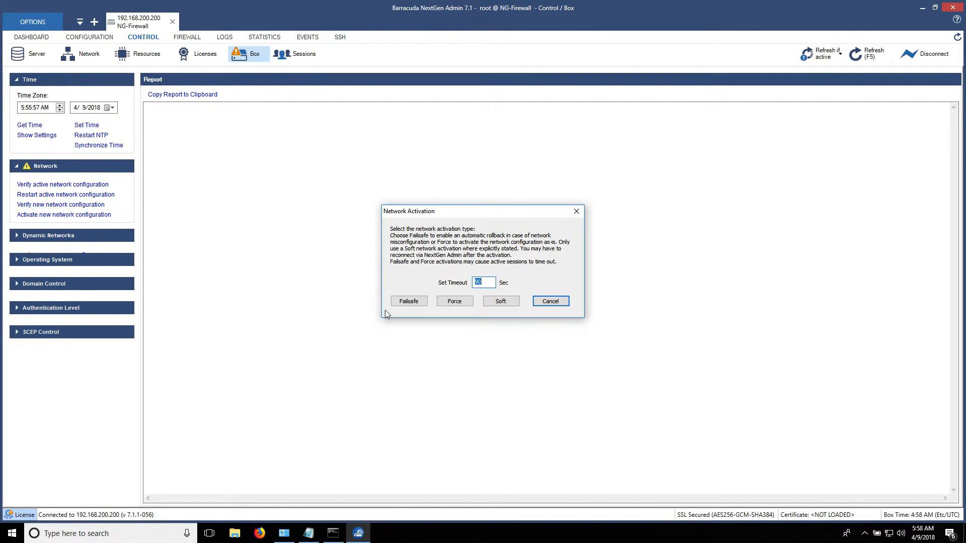
click(409, 301)
click(409, 302)
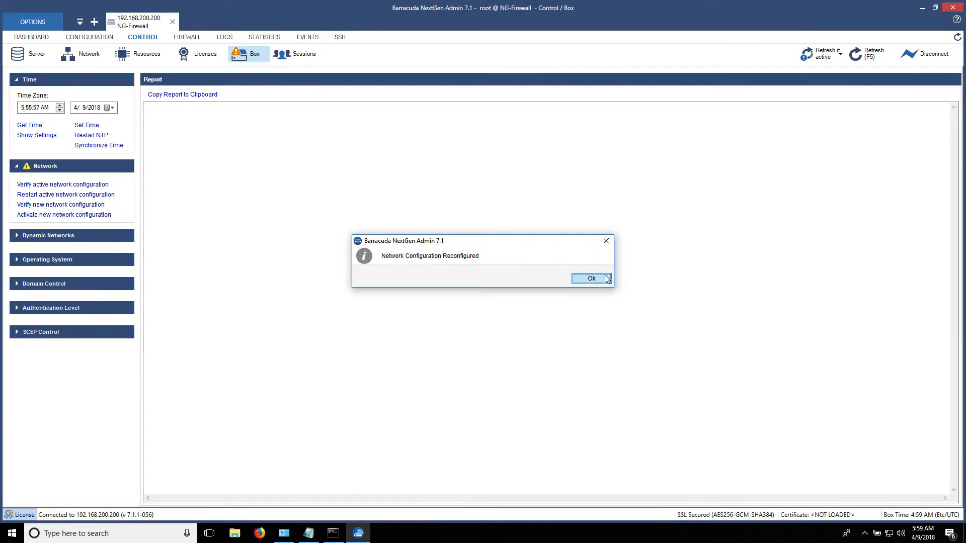
click(607, 279)
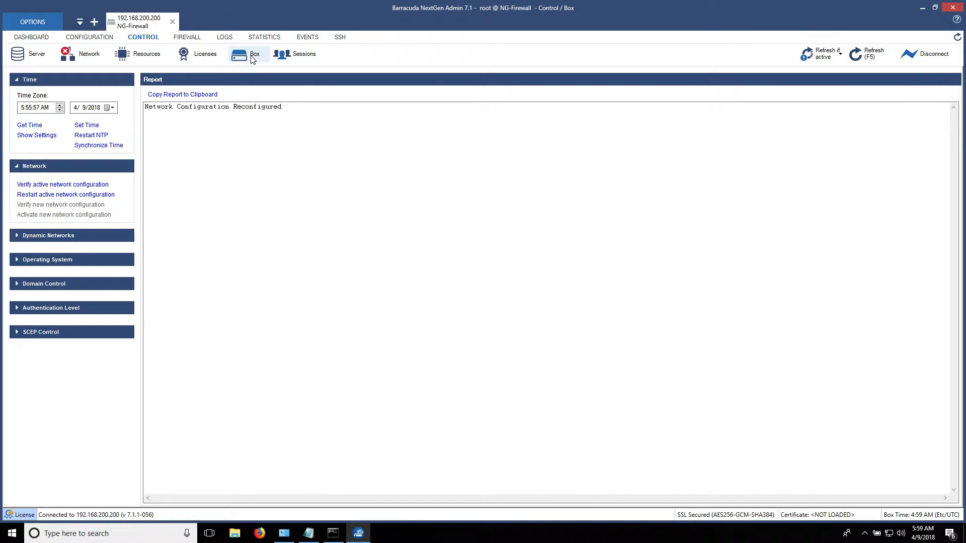
Verify under Control > Network that eth1 has 10.20.20.1/24 and a 10.20.20.0/24 route.
click(73, 58)
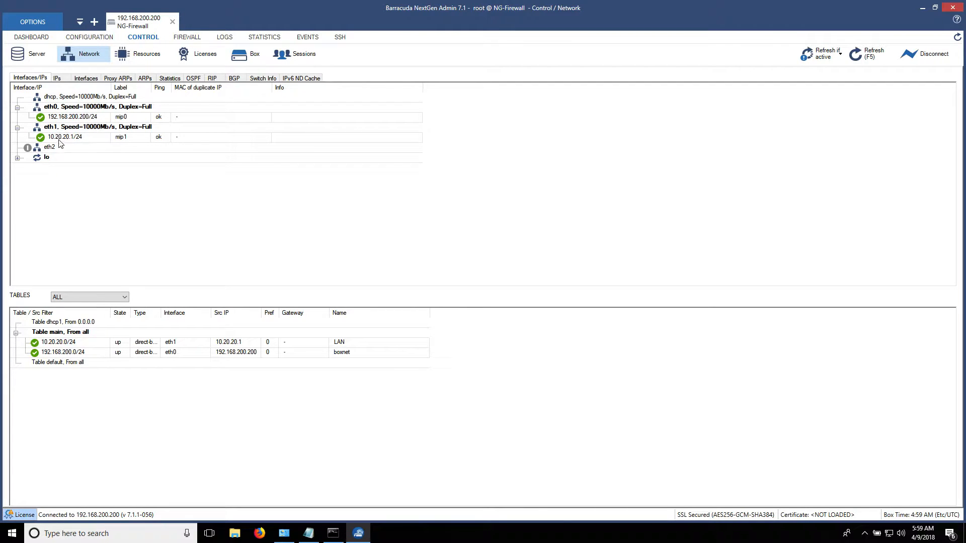
click(68, 129)
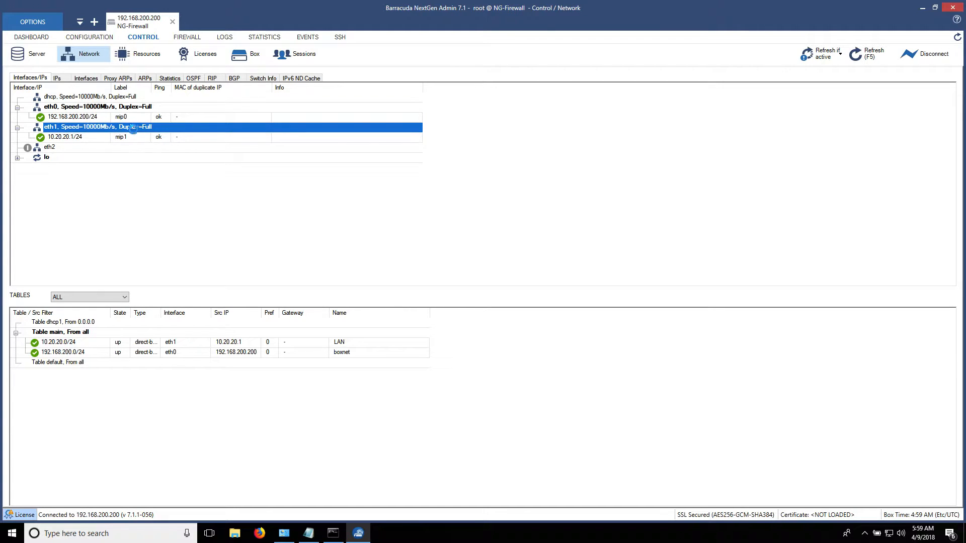
click(100, 139)
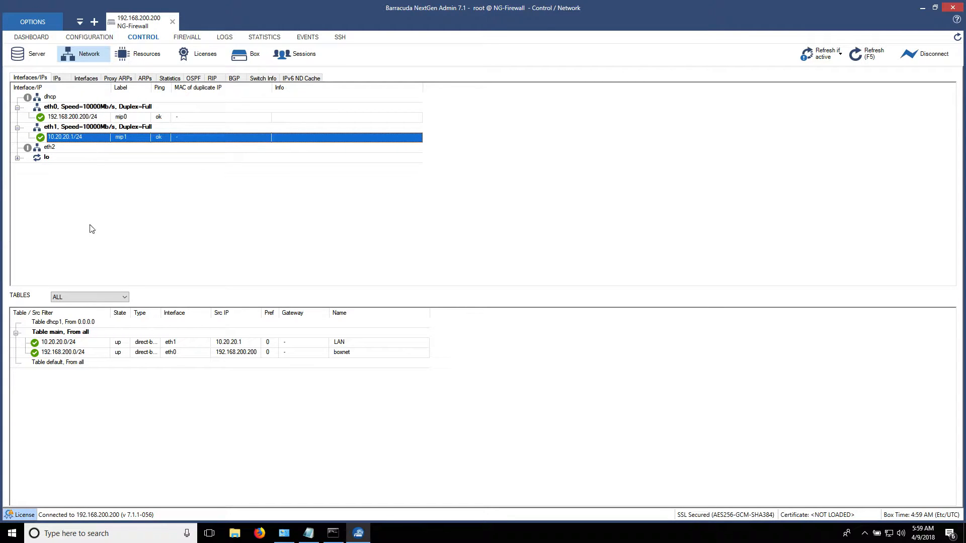
click(84, 344)
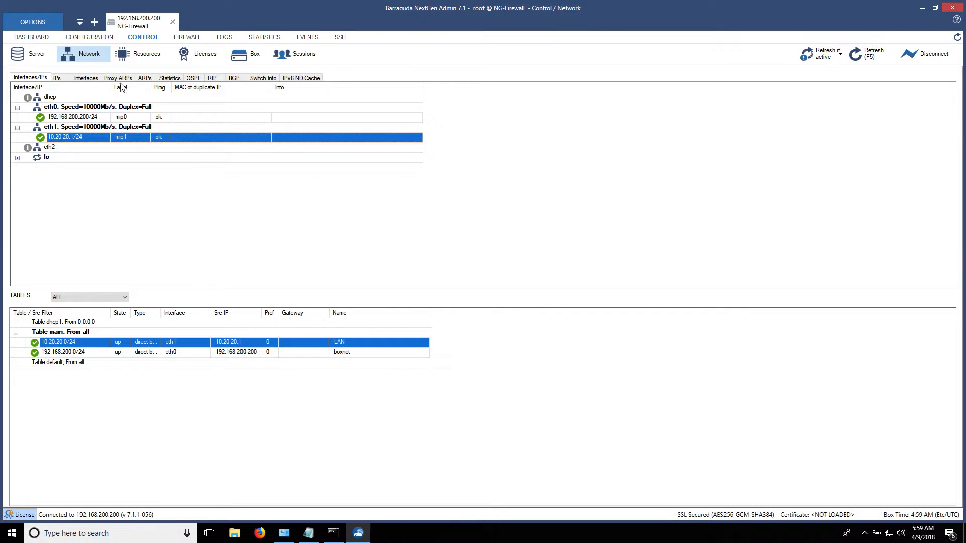
click(95, 37)
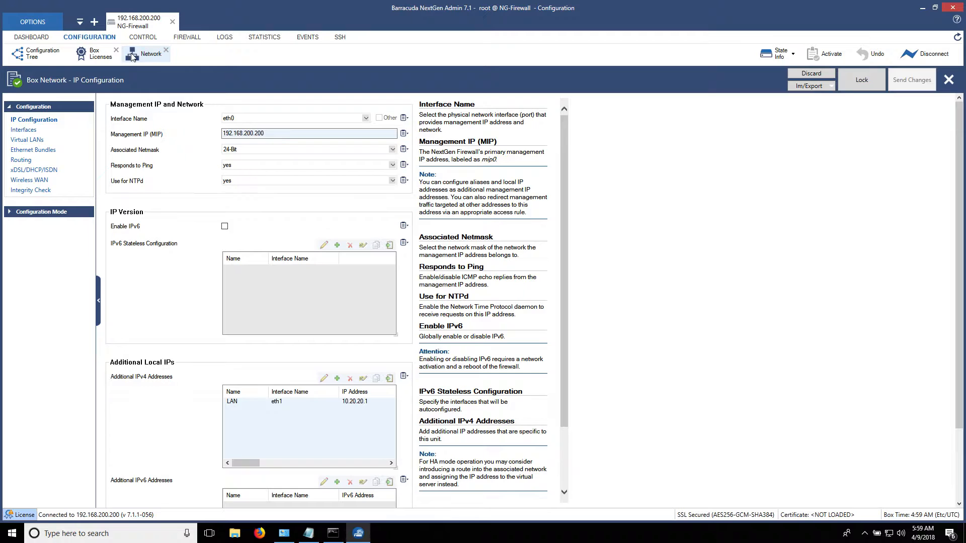
Lock the IP configuration and add an additional address named DM on eth2 with IP 172.16.10.254.
click(869, 79)
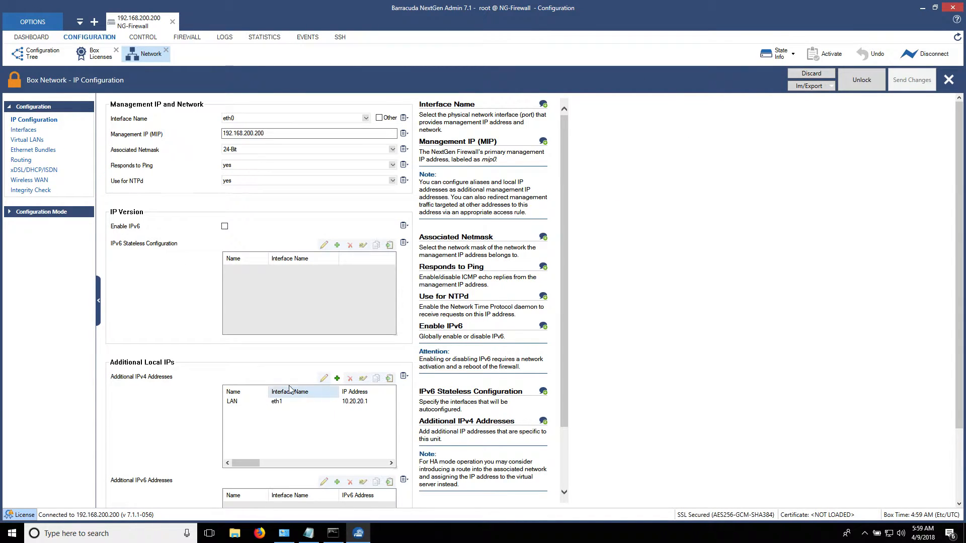
click(338, 378)
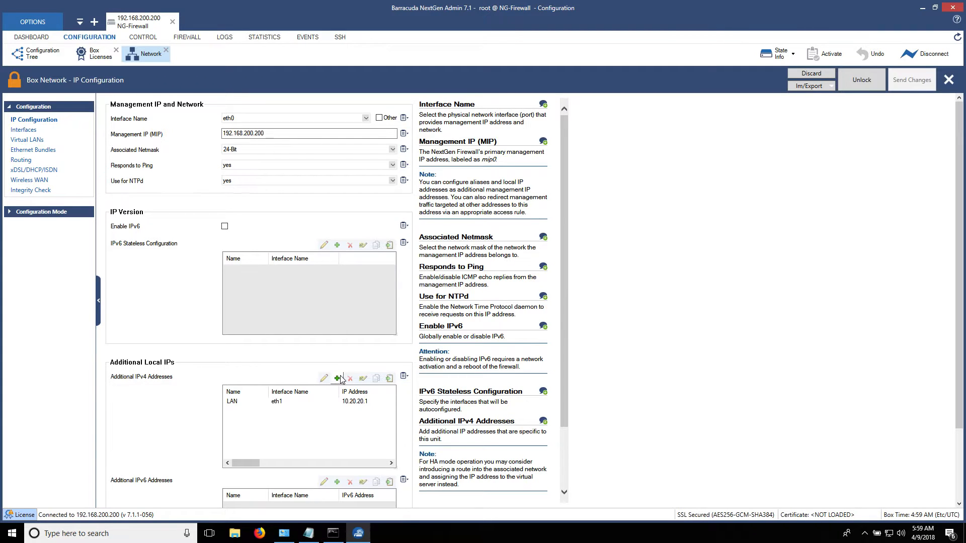
text(DMZ)
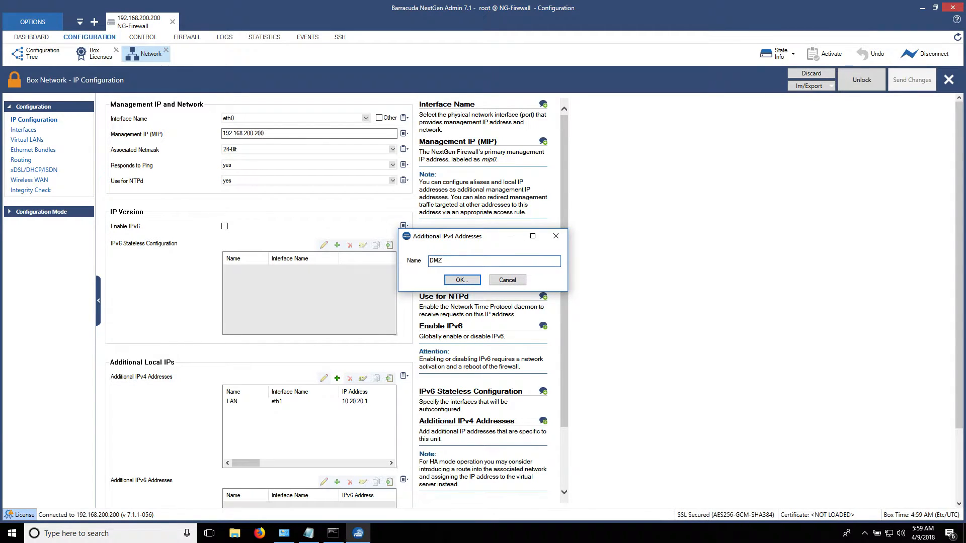
key(Return)
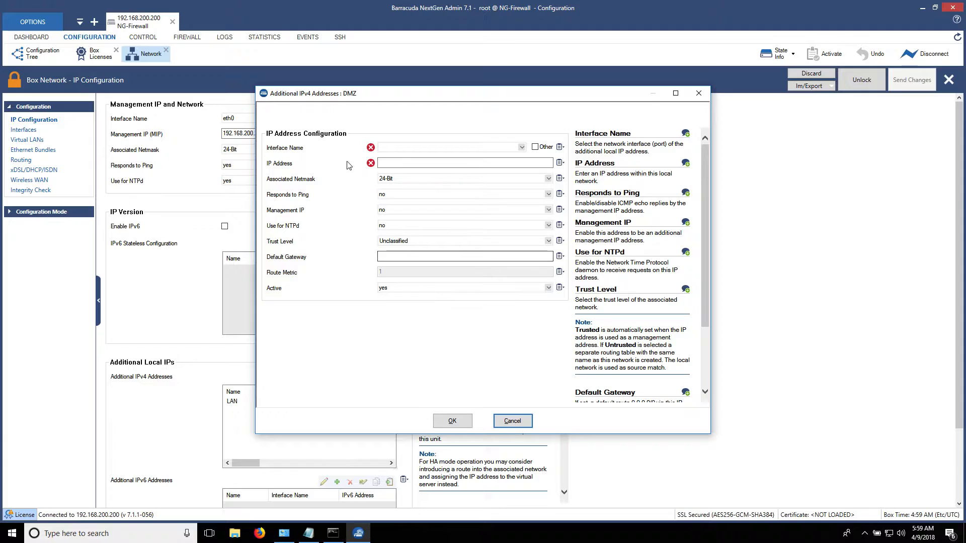
click(395, 148)
click(389, 177)
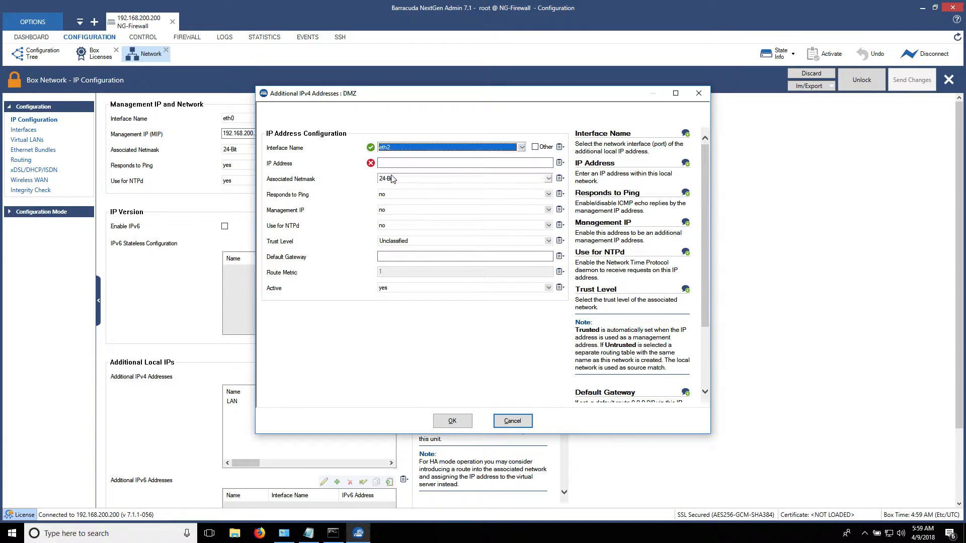
click(388, 163)
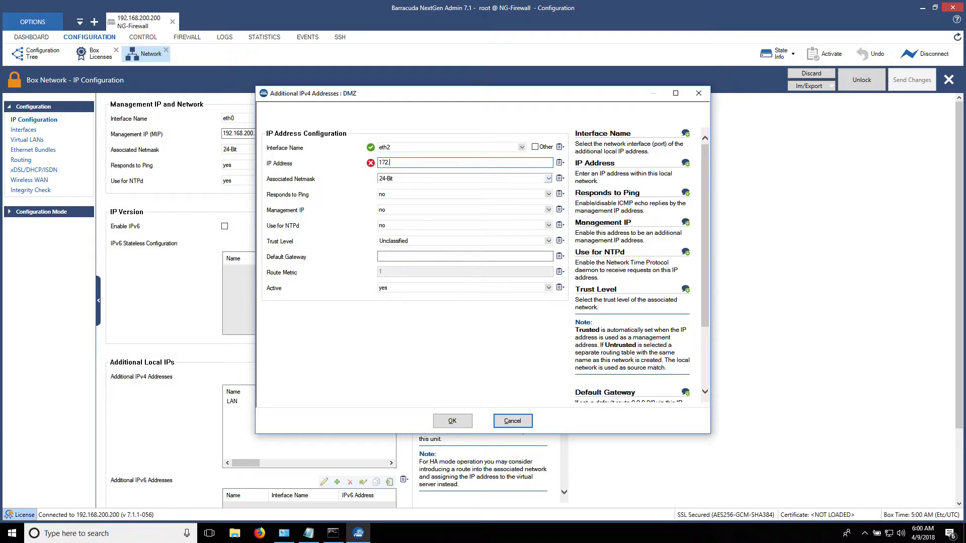
text(172.16.10.254)
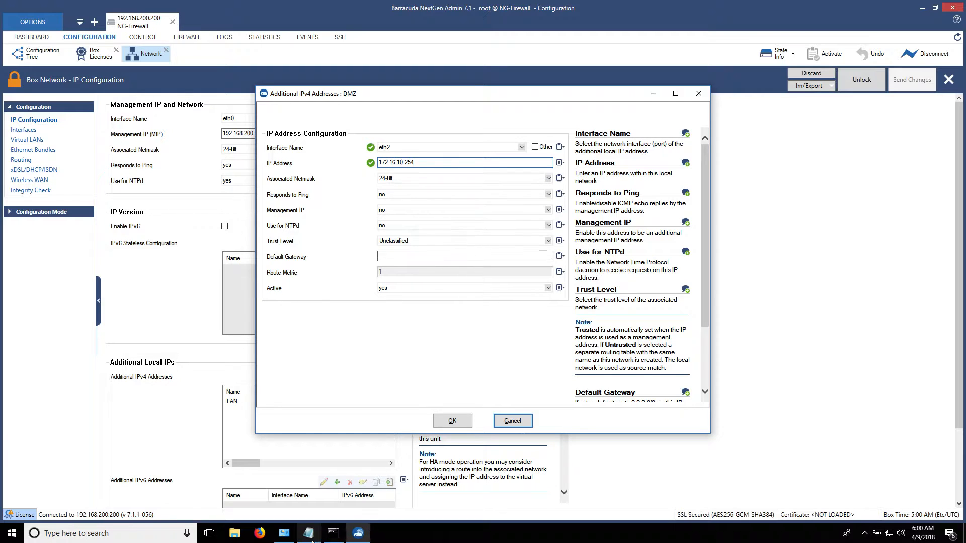
click(309, 534)
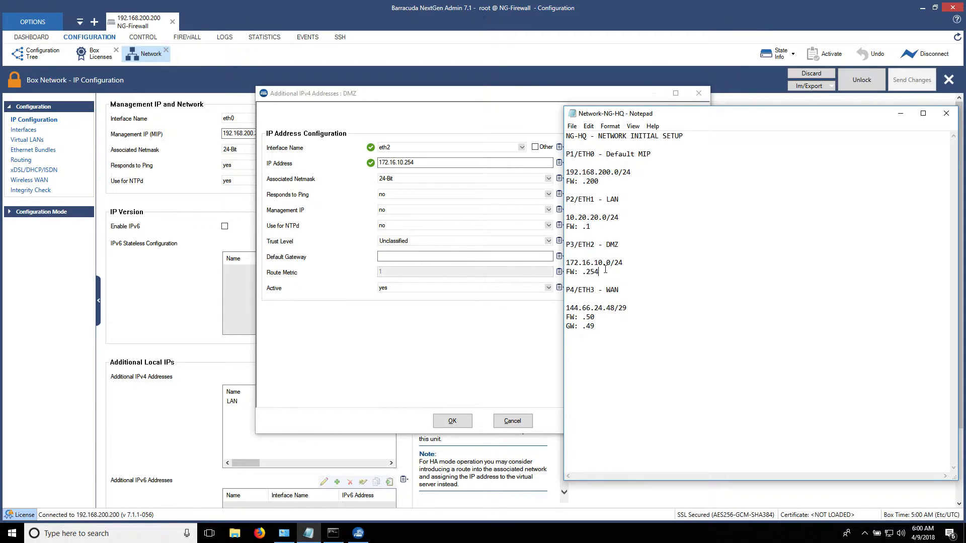
Make the DMZ address respond to ping, set its trust level to DMZ, and save it.
click(376, 243)
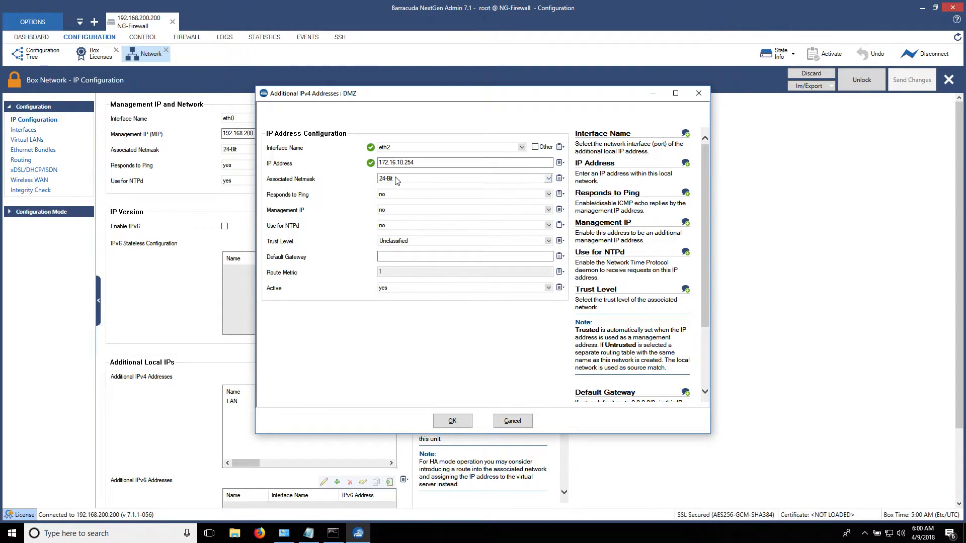
click(396, 196)
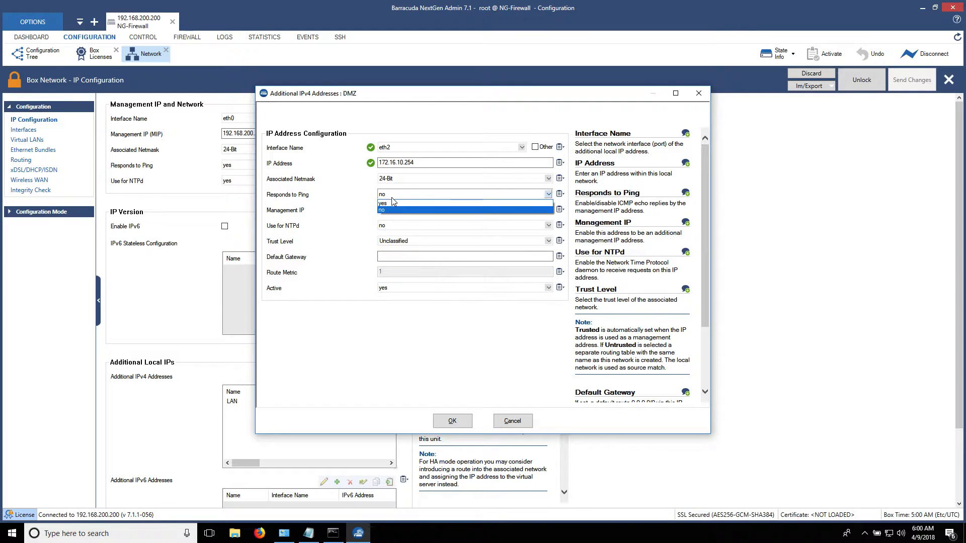
click(393, 207)
click(346, 208)
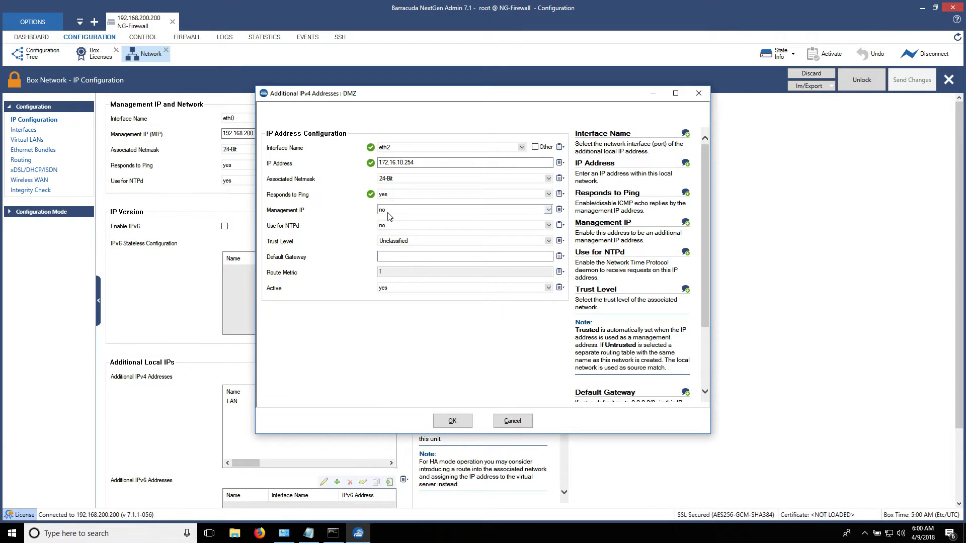
click(385, 241)
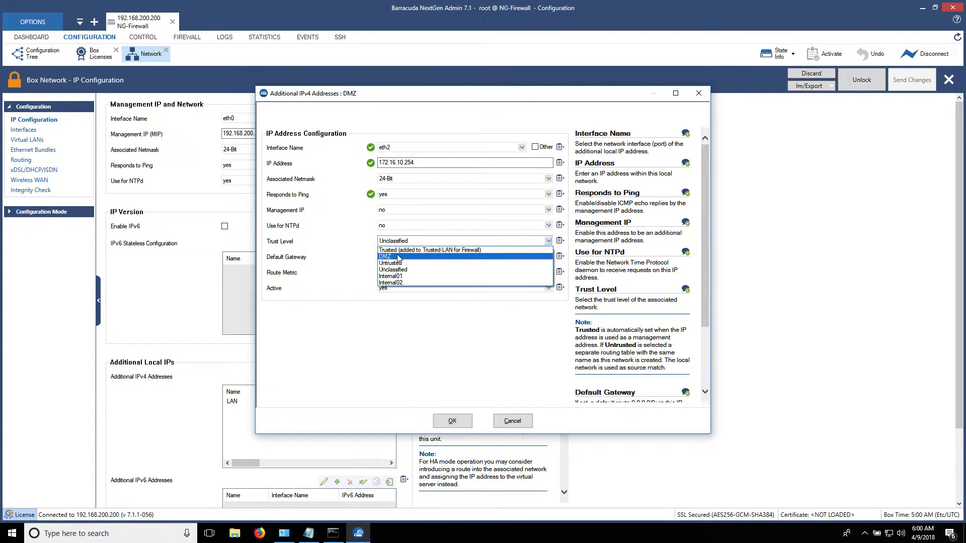
click(399, 258)
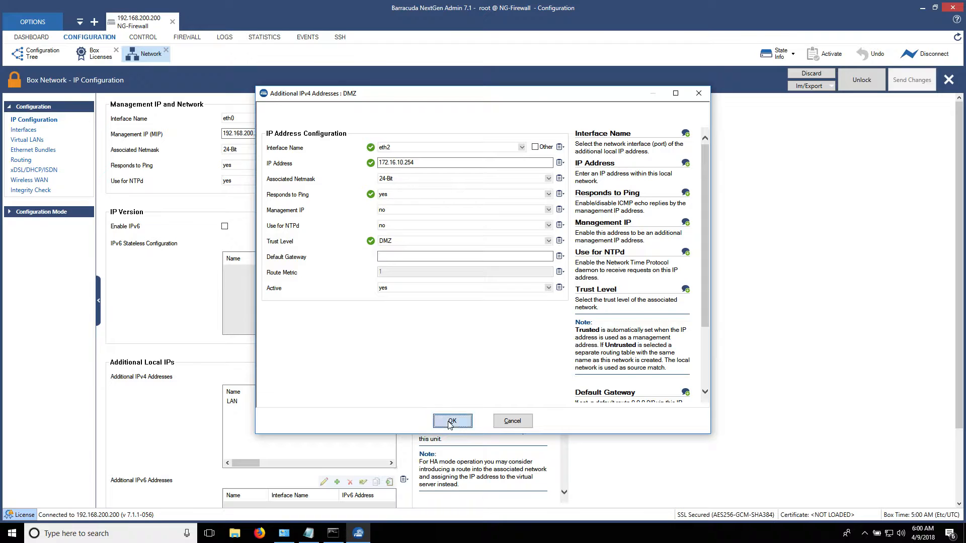
click(453, 421)
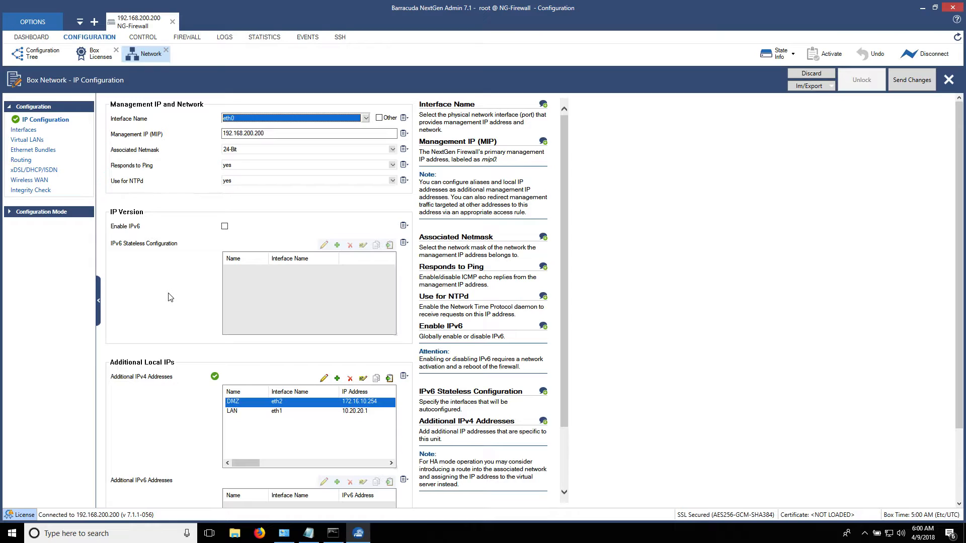
Send and activate the IP configuration with the new DMZ address on the firewall.
click(170, 297)
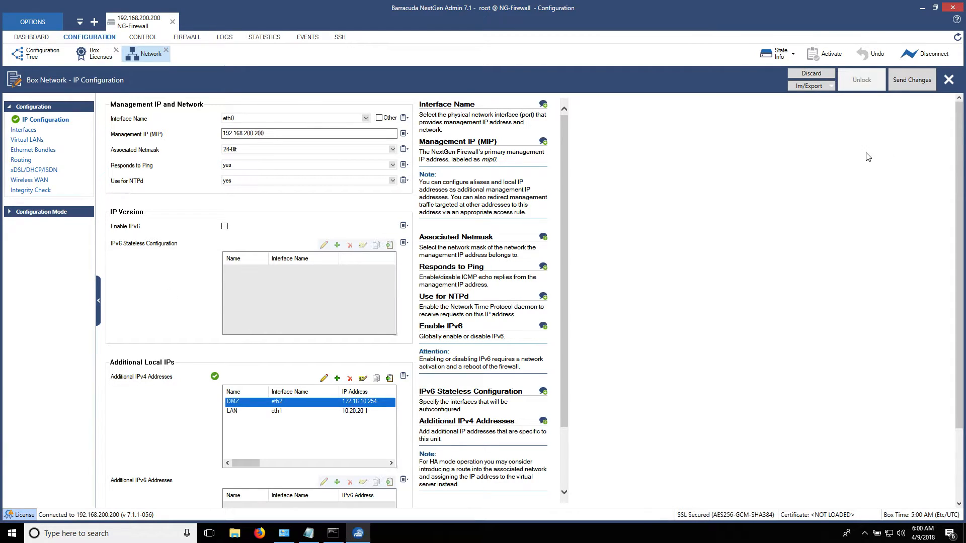
click(912, 80)
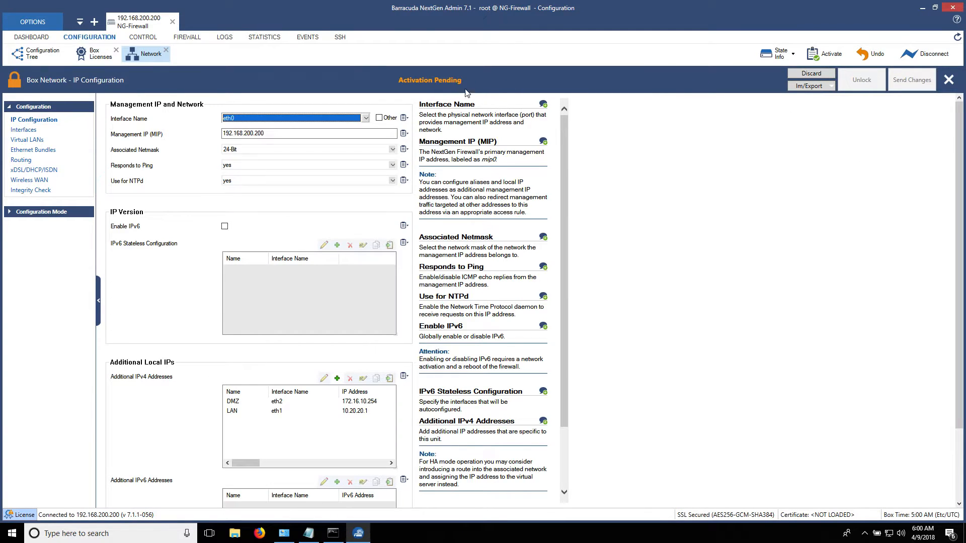
click(410, 276)
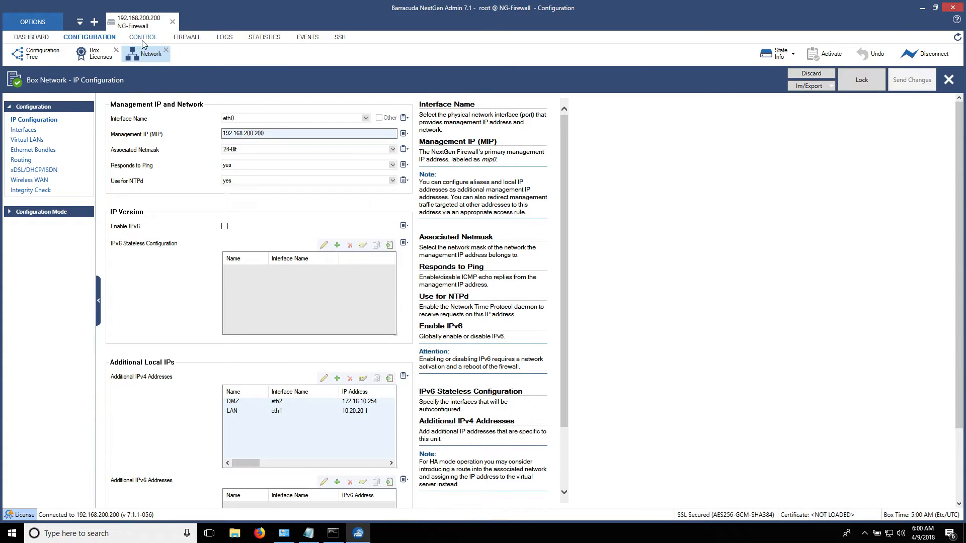
click(142, 39)
Activate the new network configuration in Failsafe mode, acknowledge the reconfiguration, and view live network status.
click(240, 55)
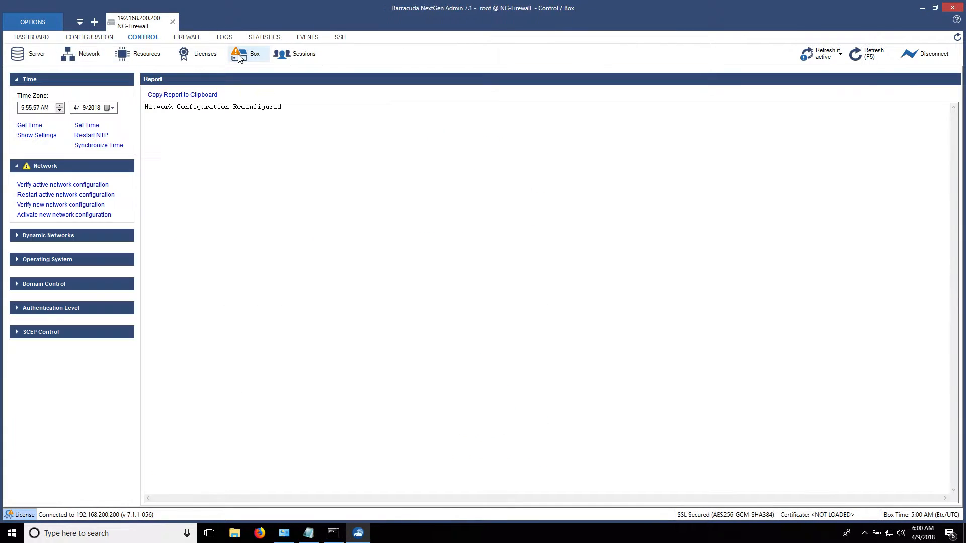
click(53, 214)
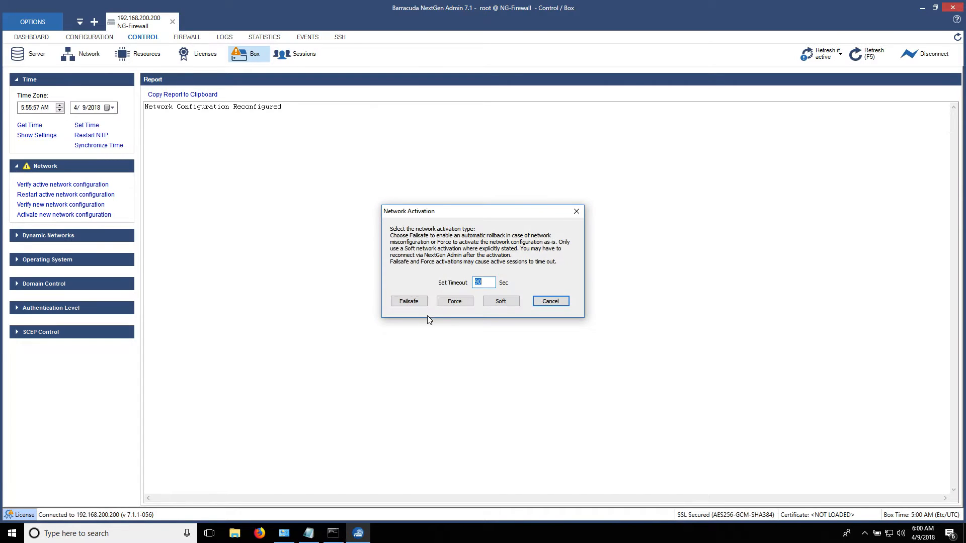
click(409, 302)
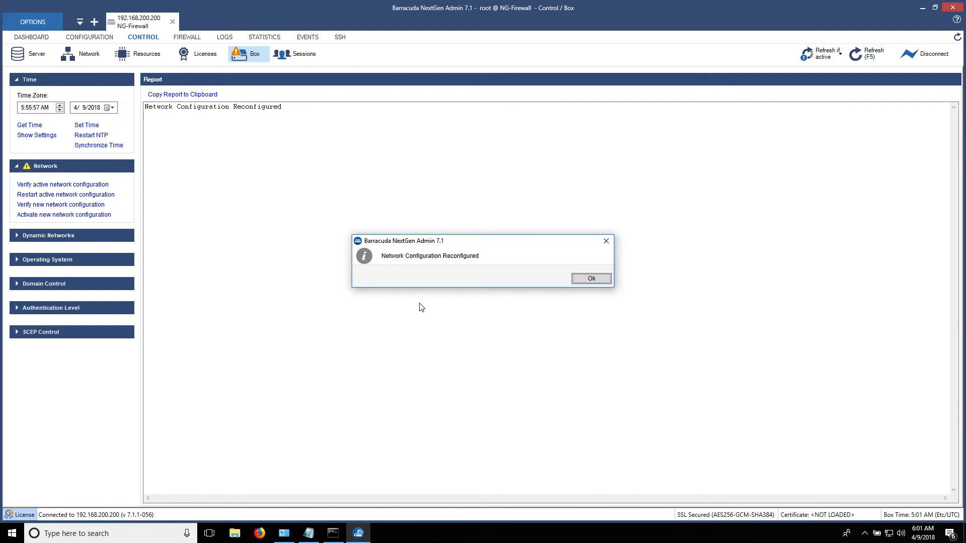
click(586, 278)
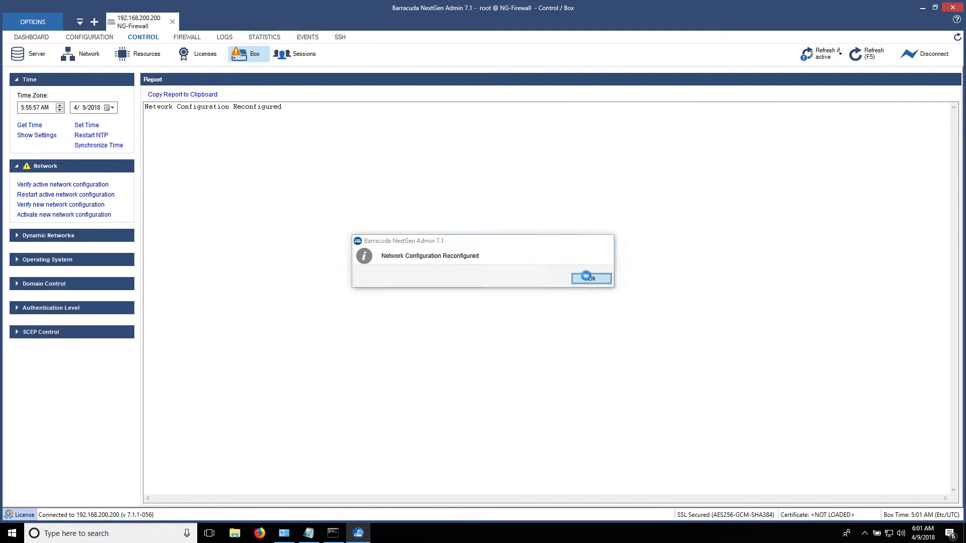
click(90, 54)
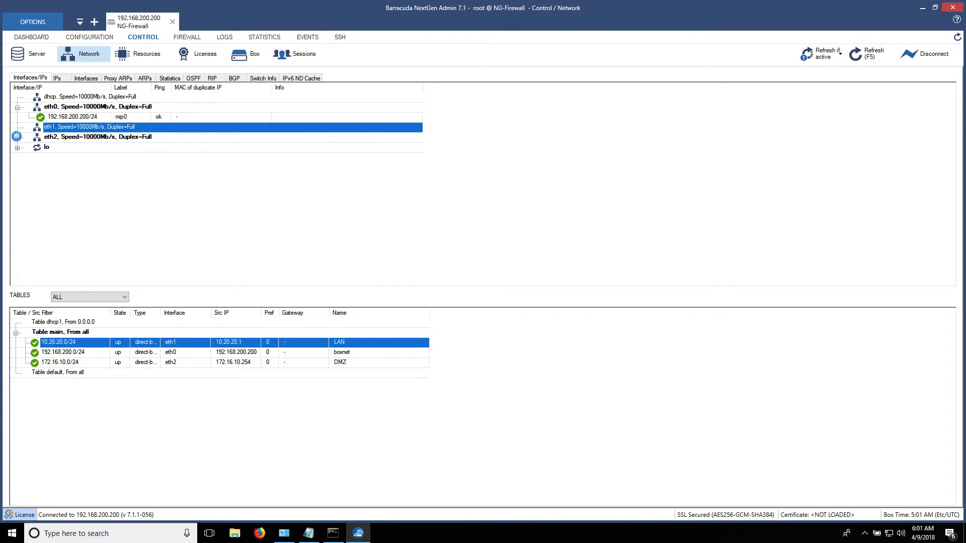
Verify 172.16.10.254/24 on eth2 and the 172.16.10.0/24 DMZ route, then return to configuration.
click(17, 129)
click(17, 148)
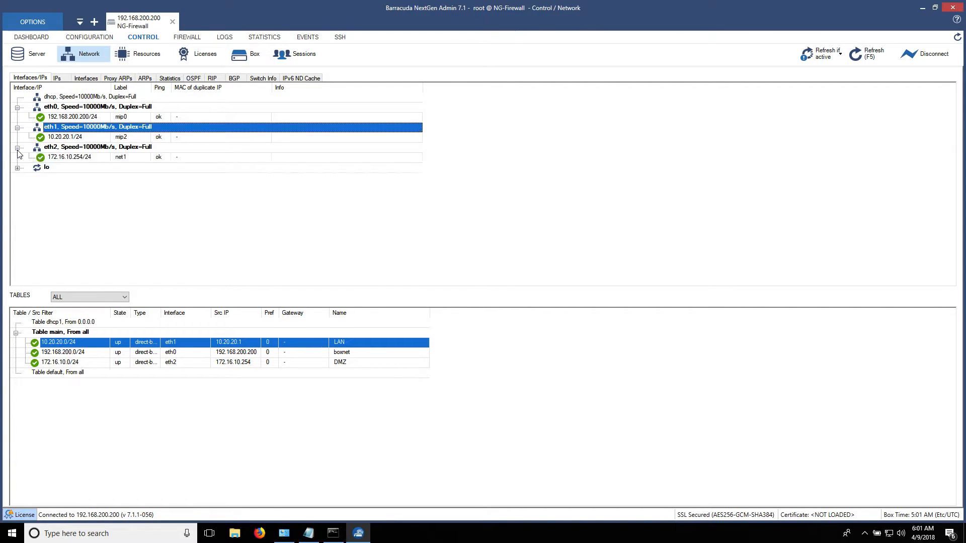
click(59, 158)
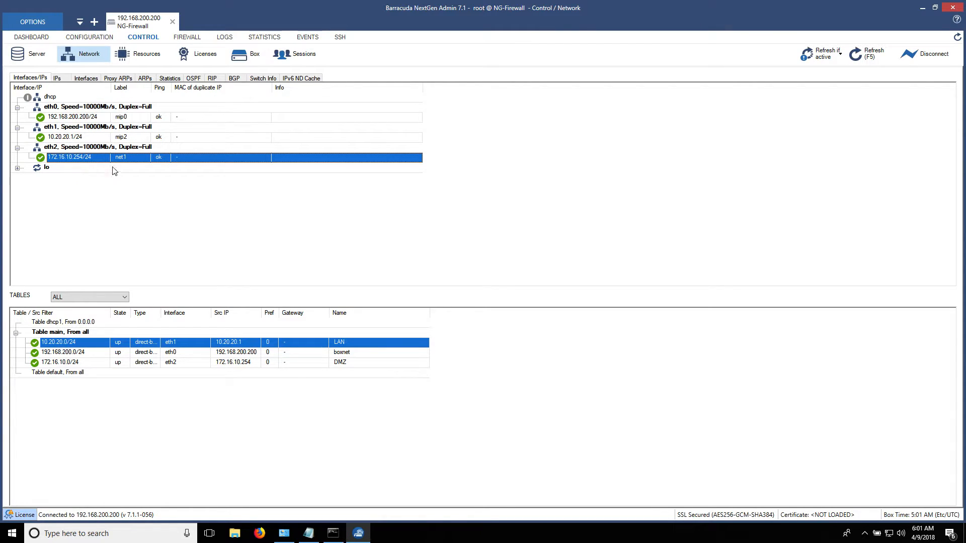
click(343, 364)
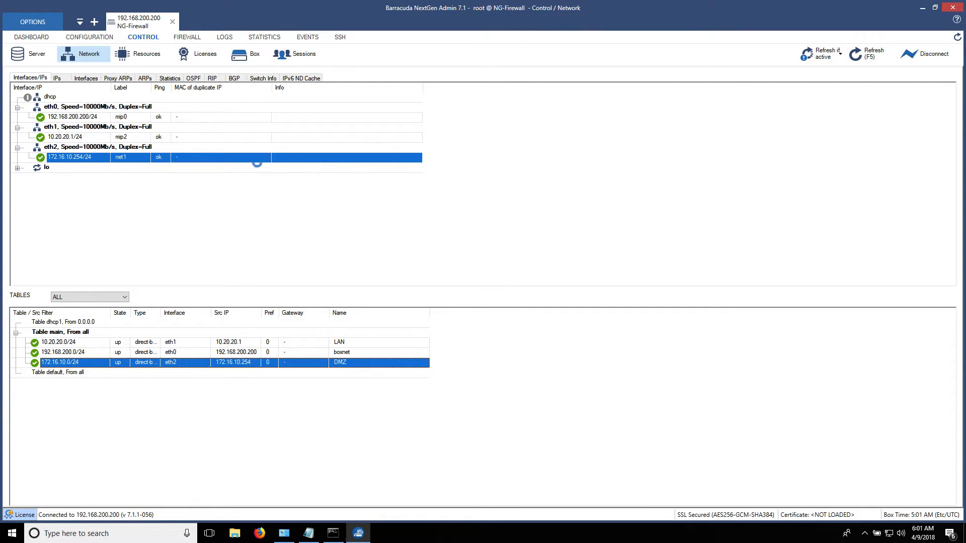
click(94, 38)
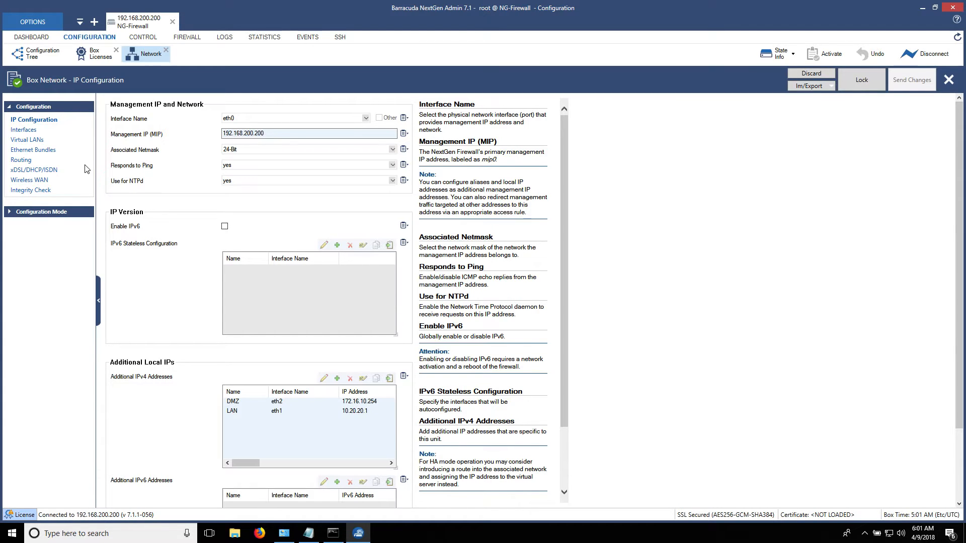
Review the WAN details in the Notepad notes, then go to the xDSL/DHCP/ISDN settings.
click(307, 532)
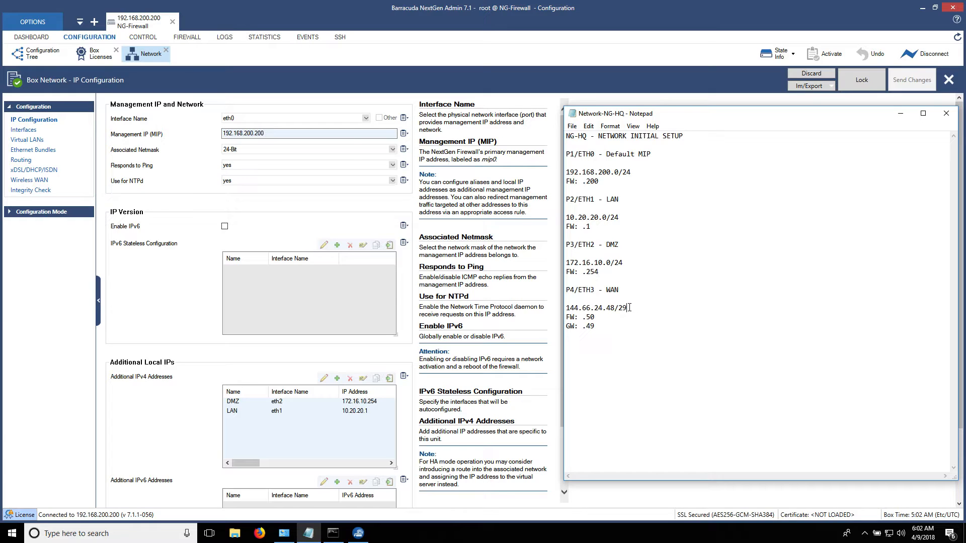
click(144, 206)
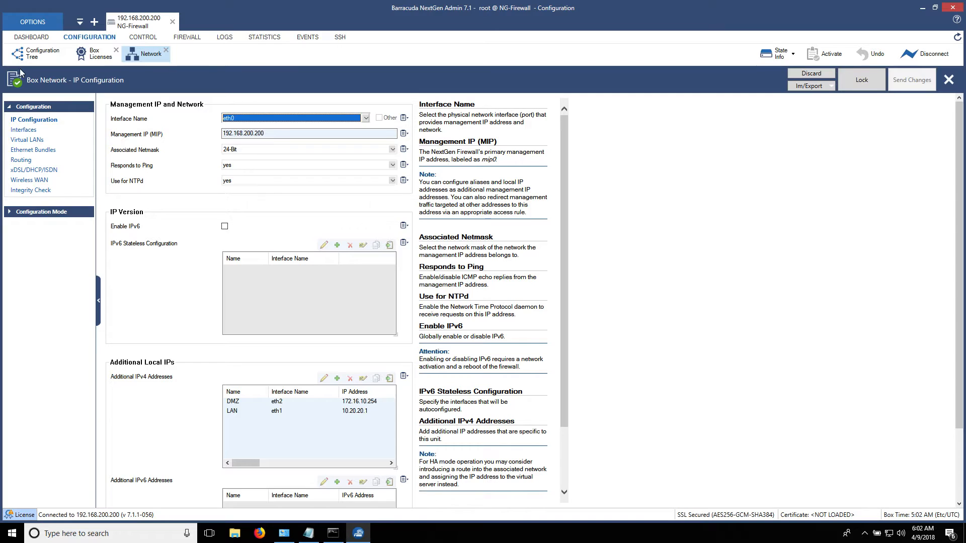
click(28, 171)
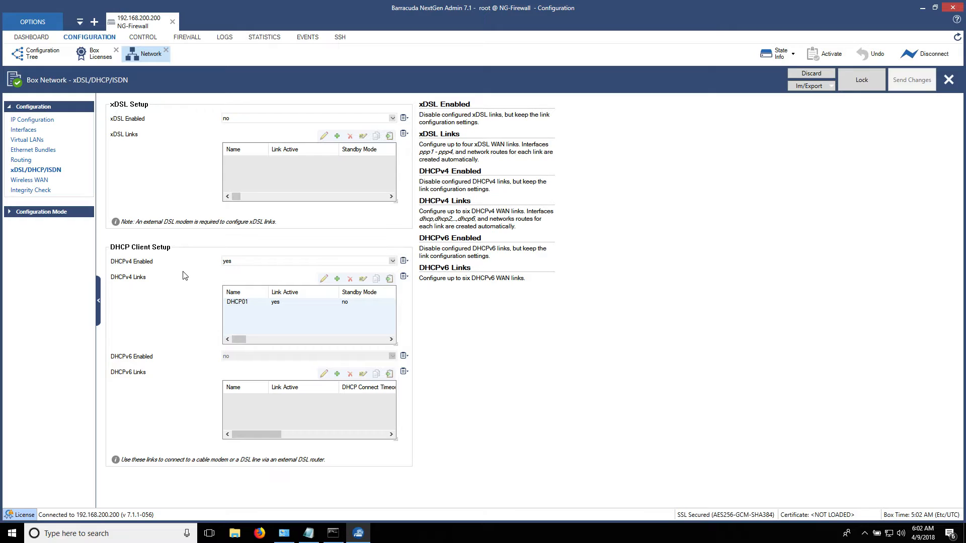
Set DHCPv4 Enabled to no and activate the change with Keep Locks.
click(867, 88)
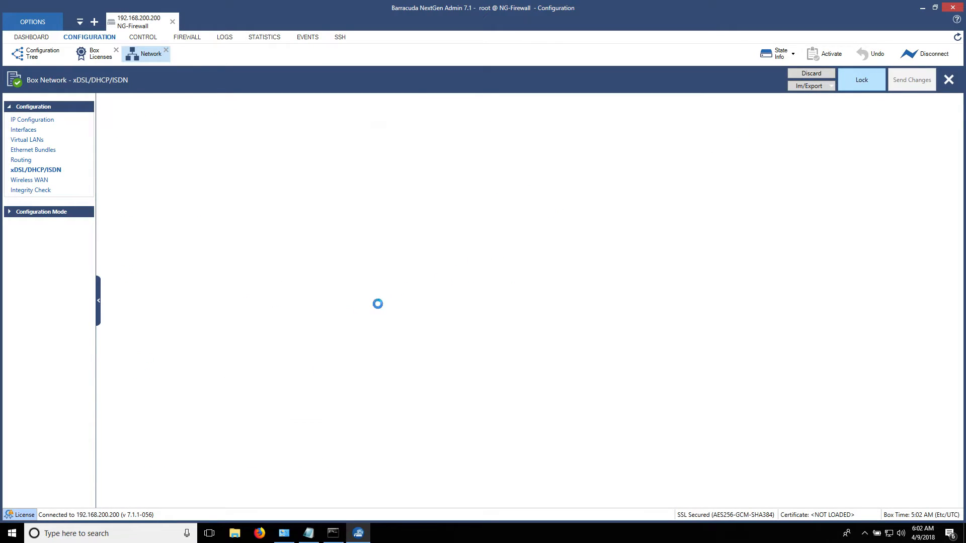
click(259, 263)
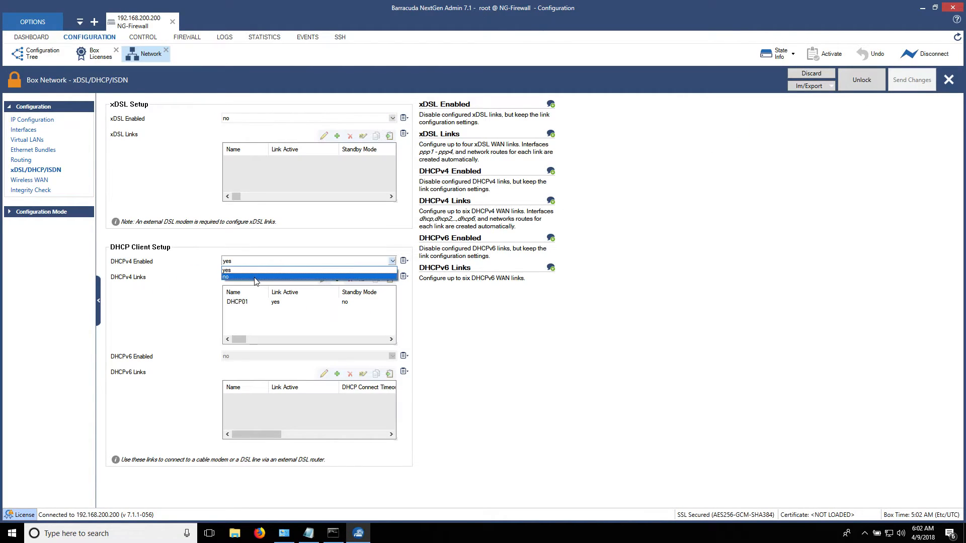
click(255, 278)
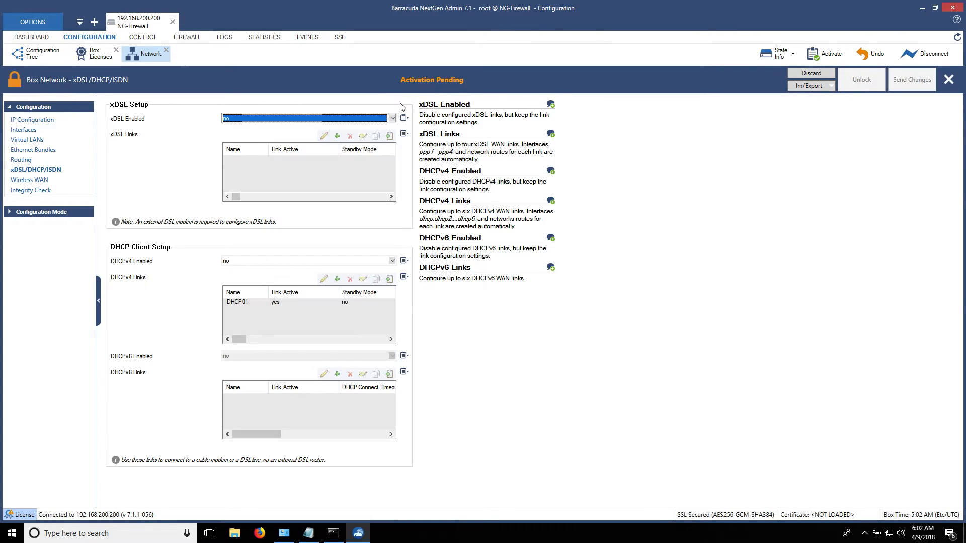
click(422, 82)
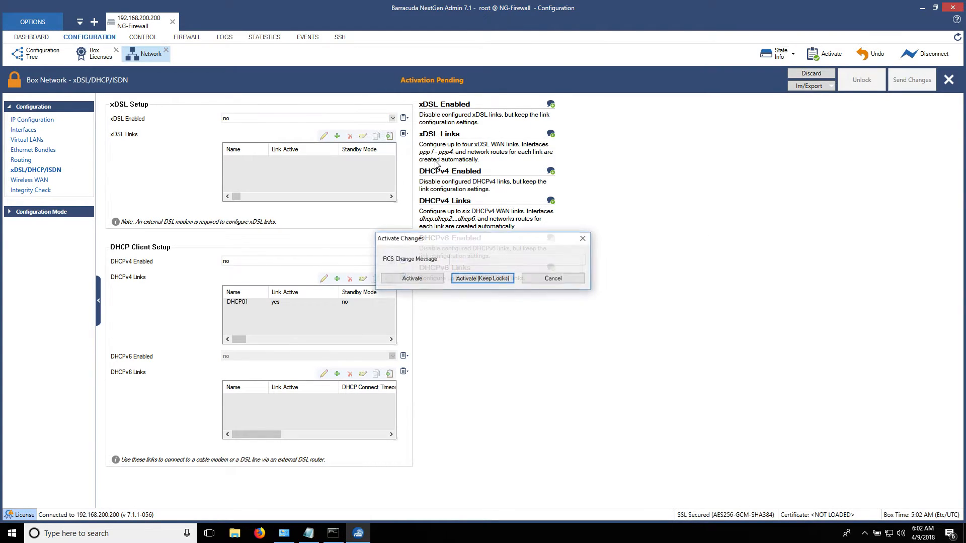
click(483, 279)
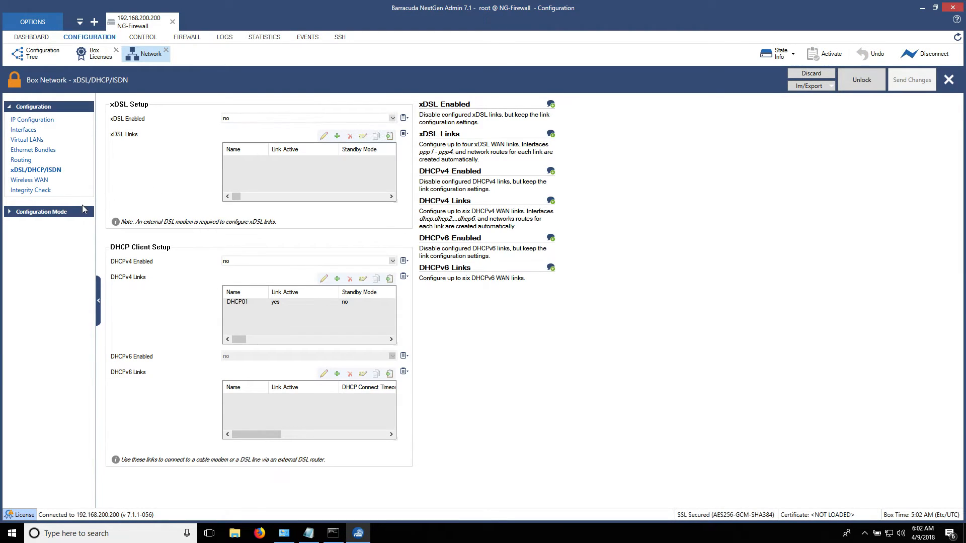
click(15, 160)
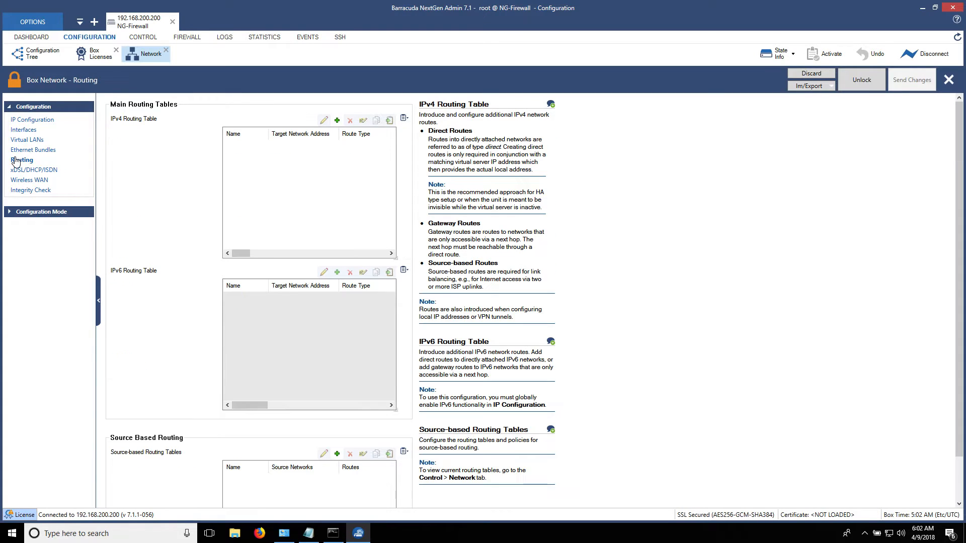
Add a directly attached network route named WAN with target 144.66.24.48/29 copied from the notes.
click(337, 121)
text(WAN)
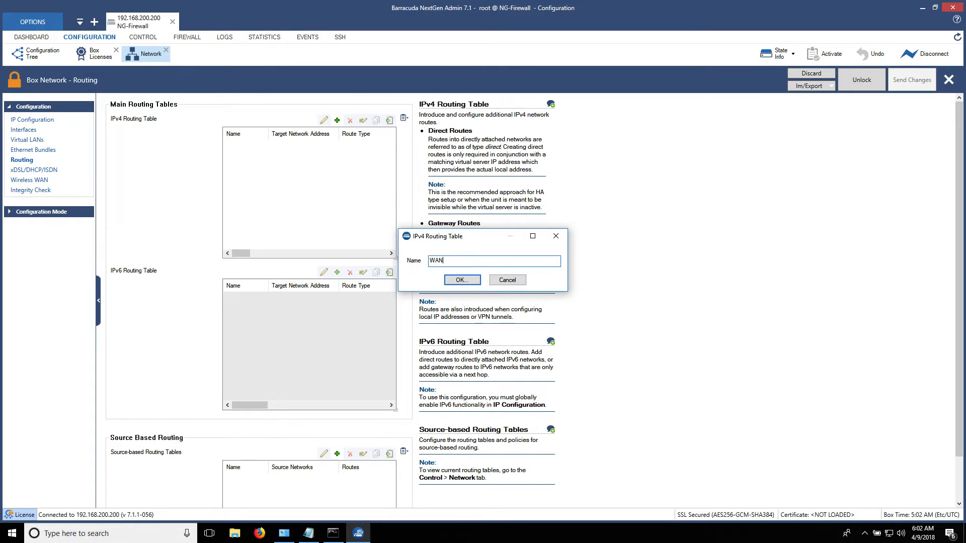
key(Return)
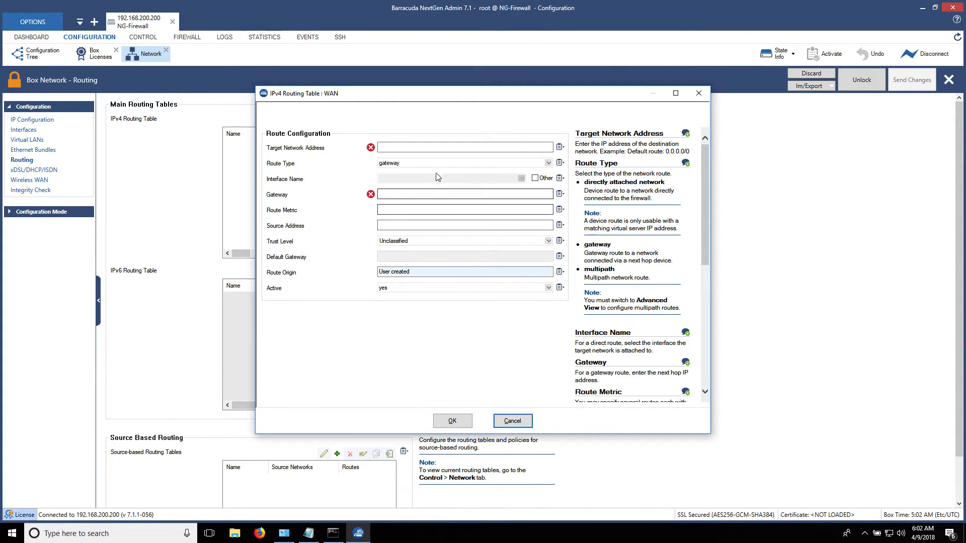
click(437, 166)
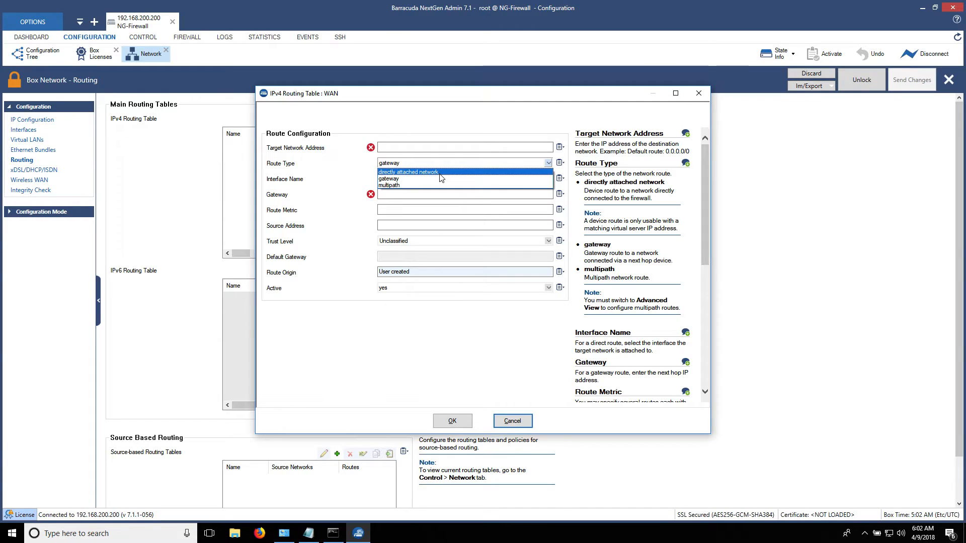
click(439, 173)
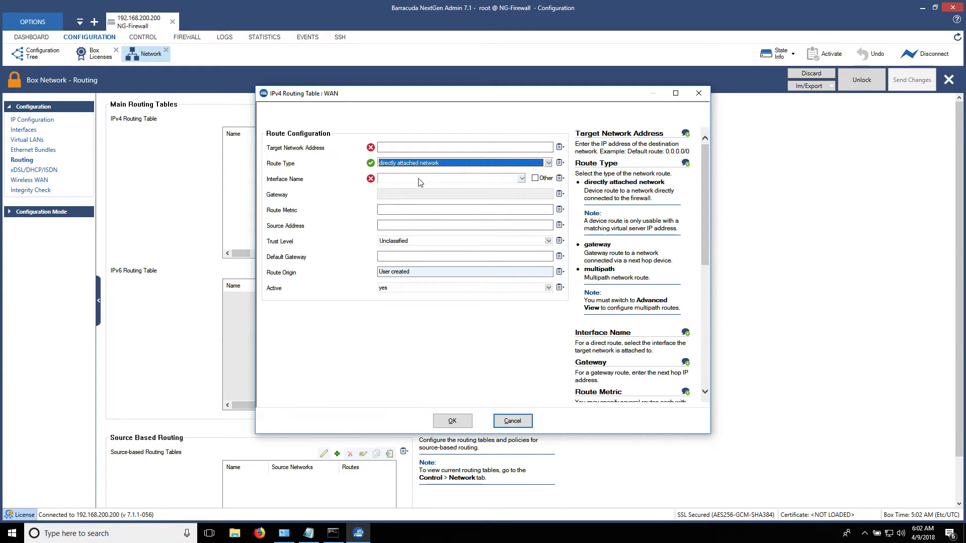
click(398, 148)
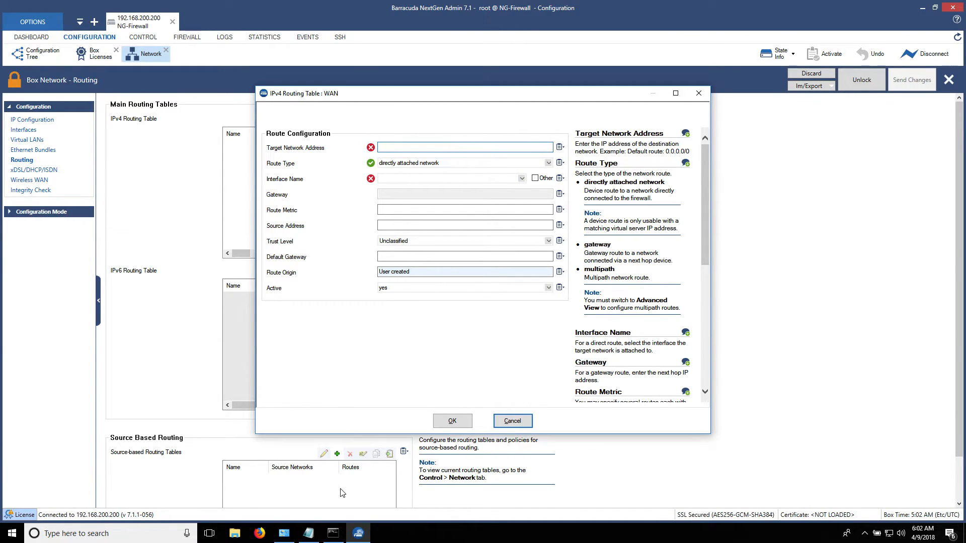
click(309, 534)
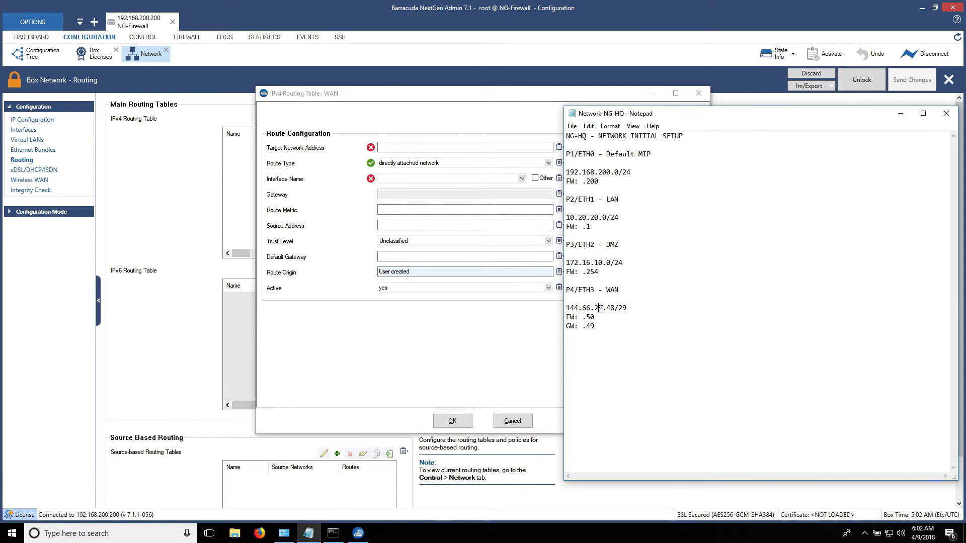
drag(629, 308, 566, 308)
key(ctrl+c)
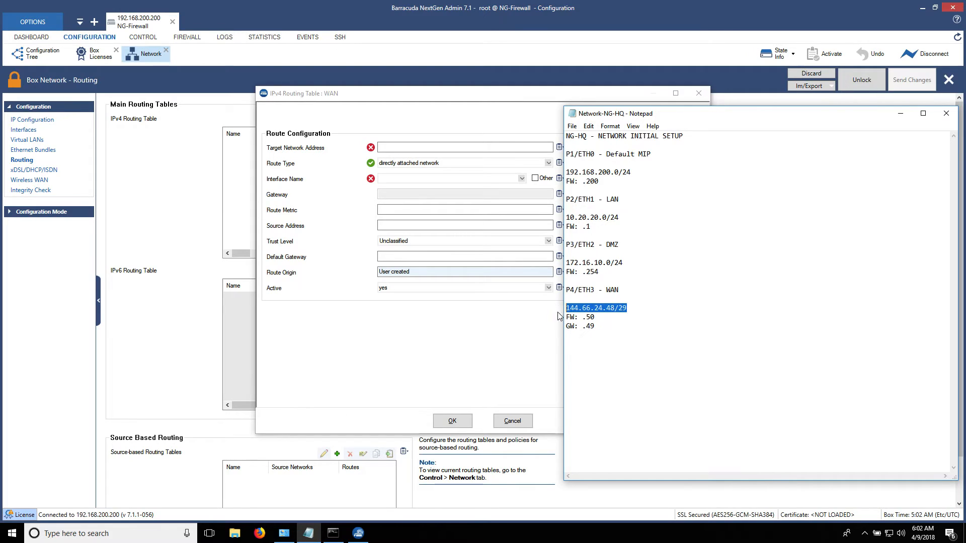
click(431, 147)
key(ctrl+v)
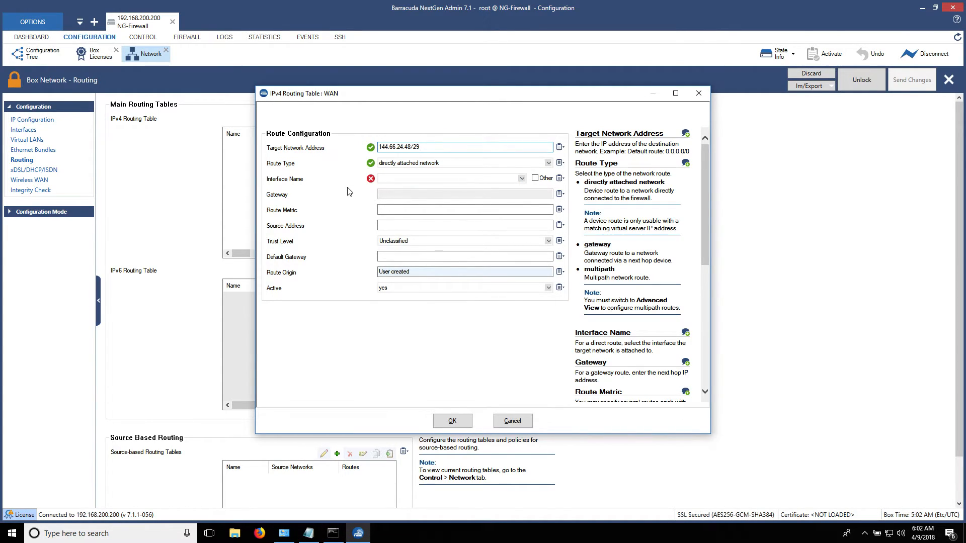
Give the WAN route interface eth3, metric 10, trust Untrusted, and default gateway 144.66.24.49.
click(394, 180)
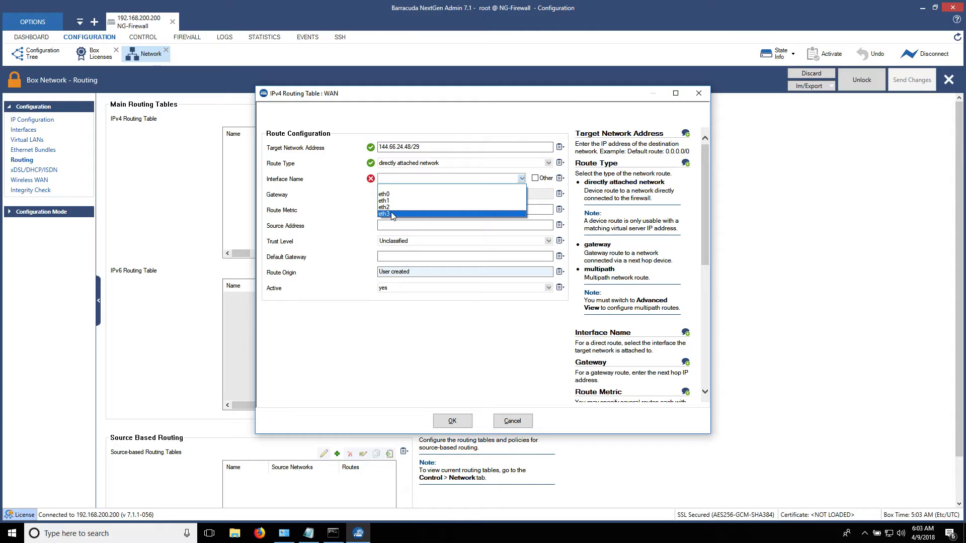
click(392, 214)
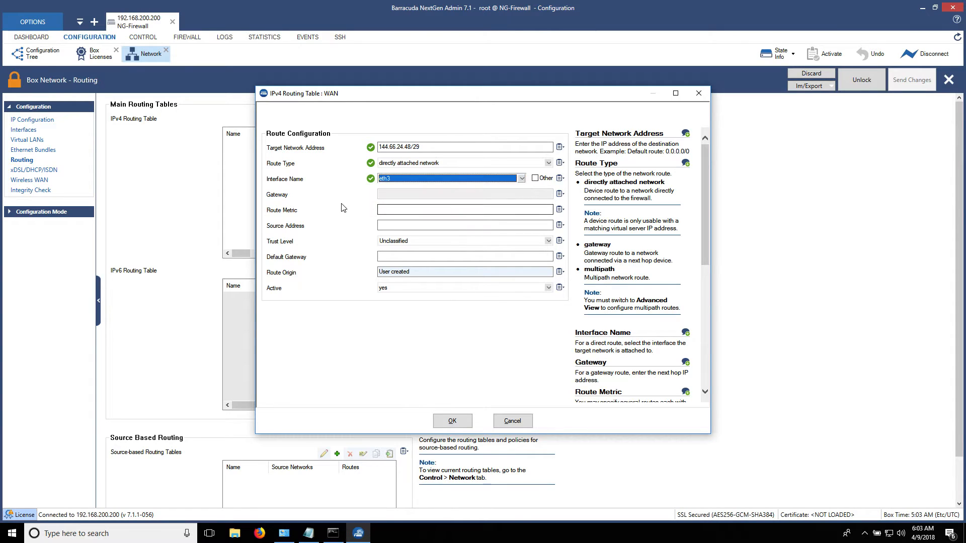
click(387, 209)
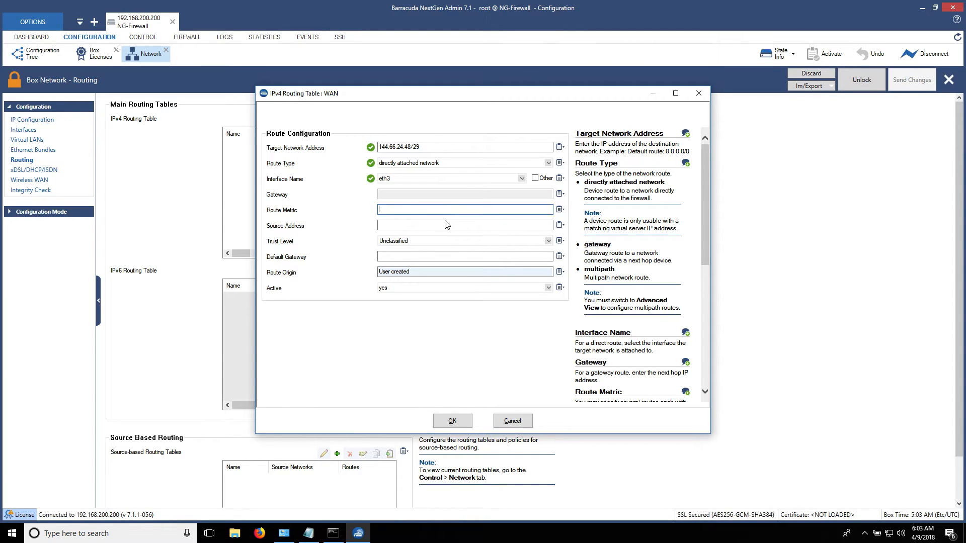
text(10)
click(392, 241)
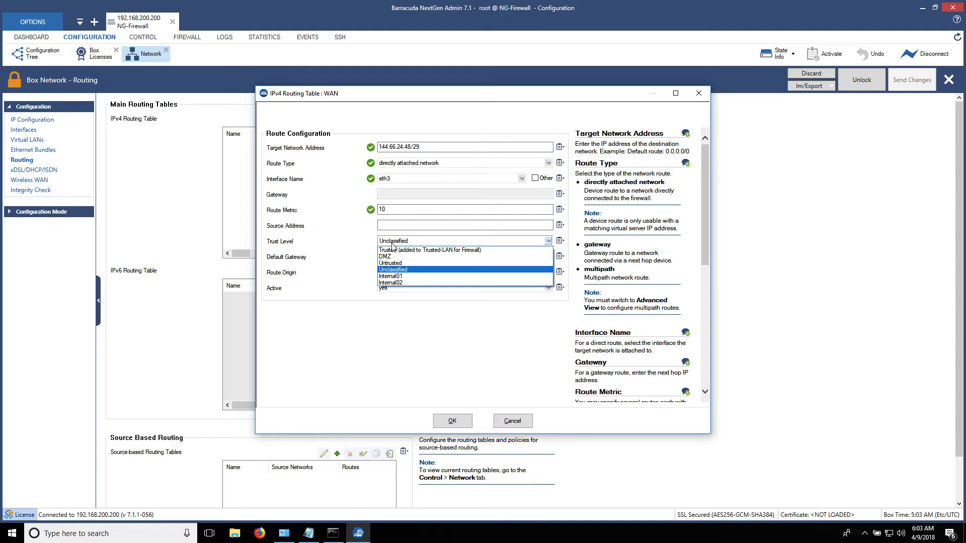
click(417, 264)
key(Tab)
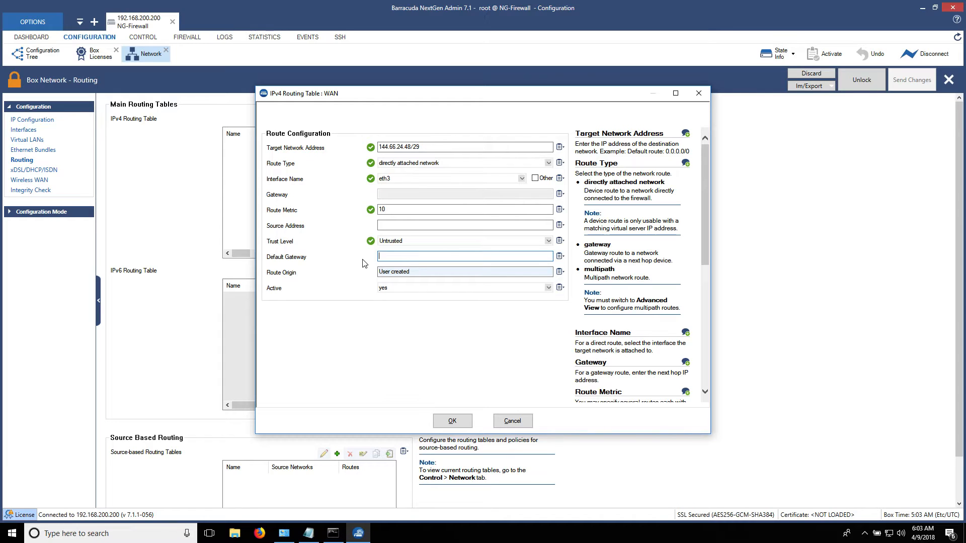
text(144.66.24.49)
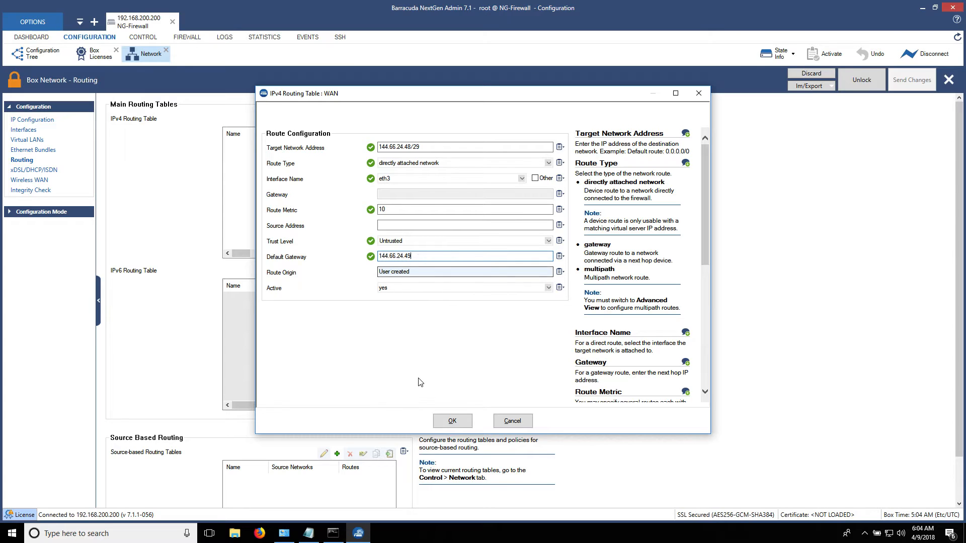
click(453, 423)
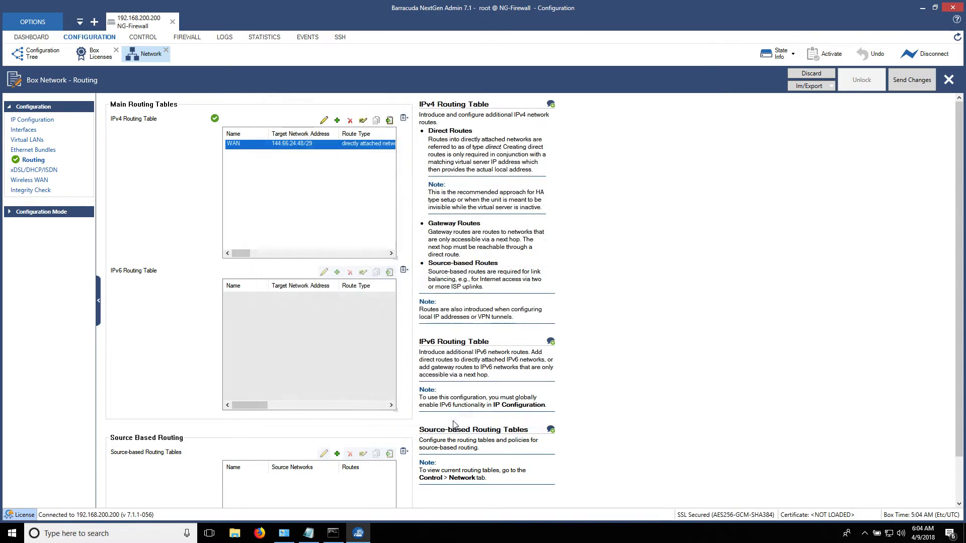
Send and activate the routing changes, then review the WAN, WANa default, and source-based WAN routes.
click(905, 80)
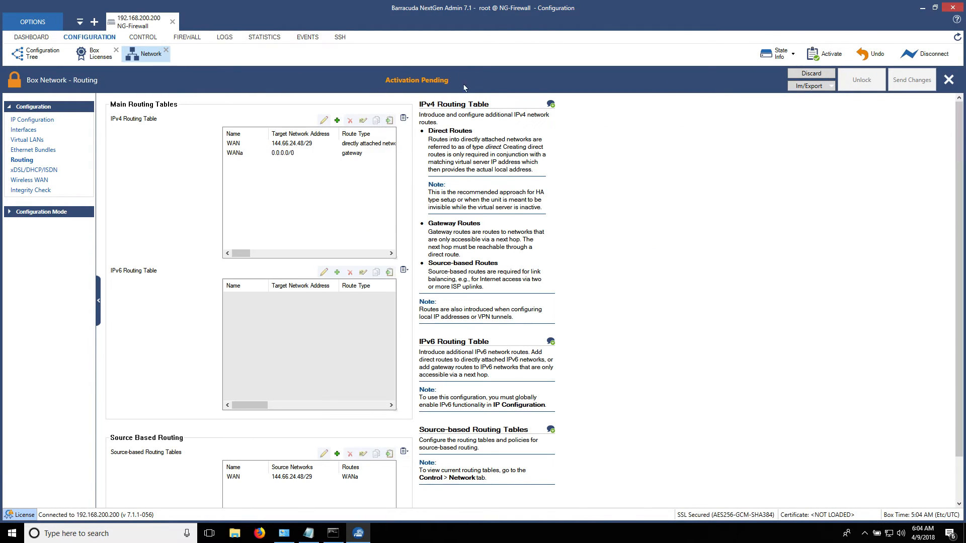
click(419, 280)
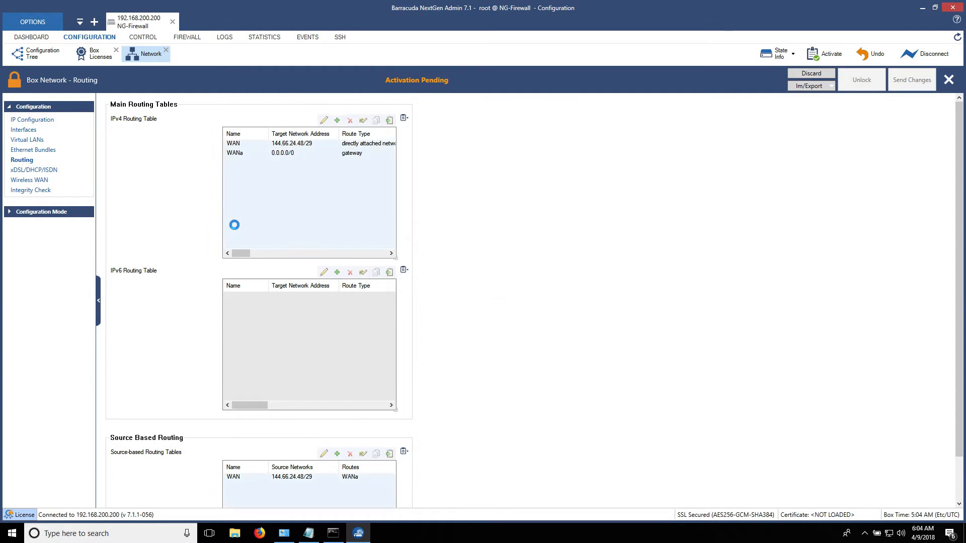
click(304, 145)
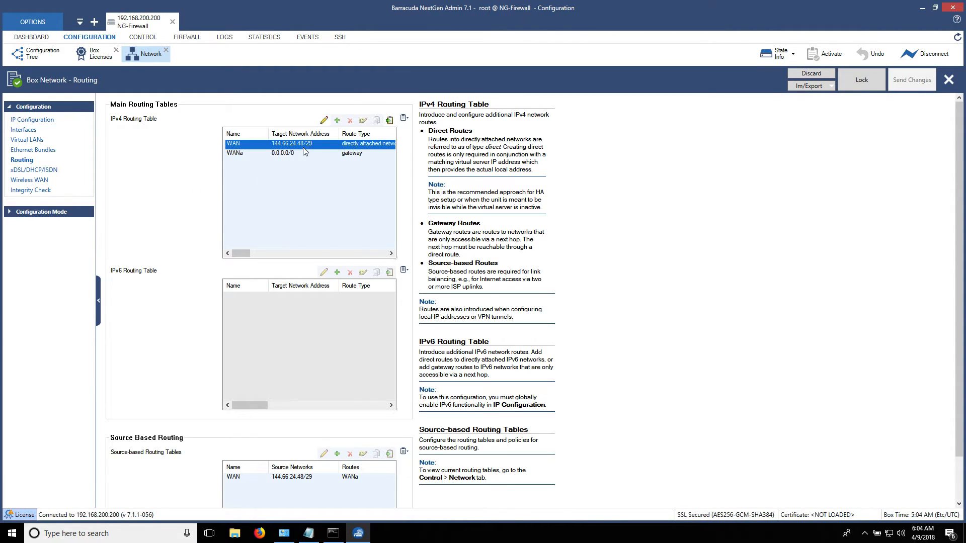
click(302, 153)
scroll(182, 262, down, 1)
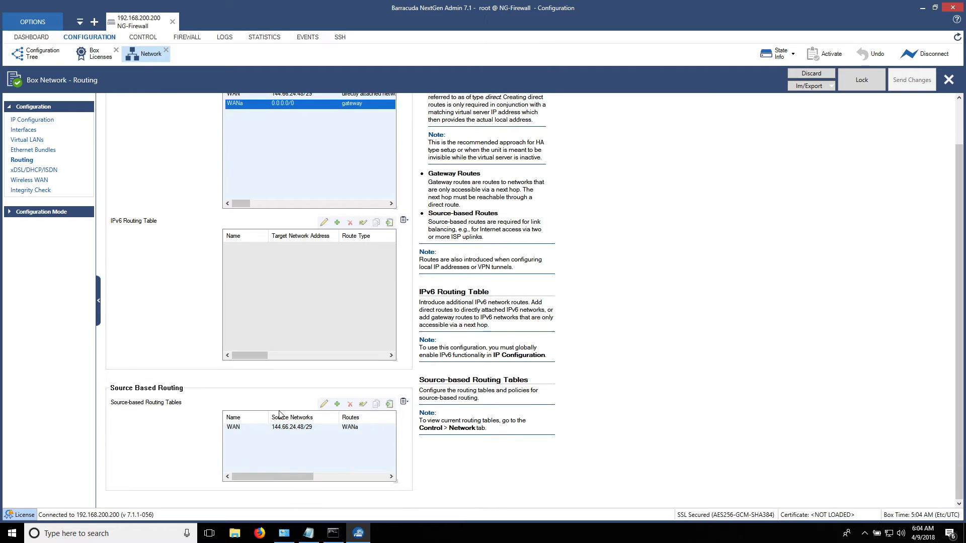
click(300, 428)
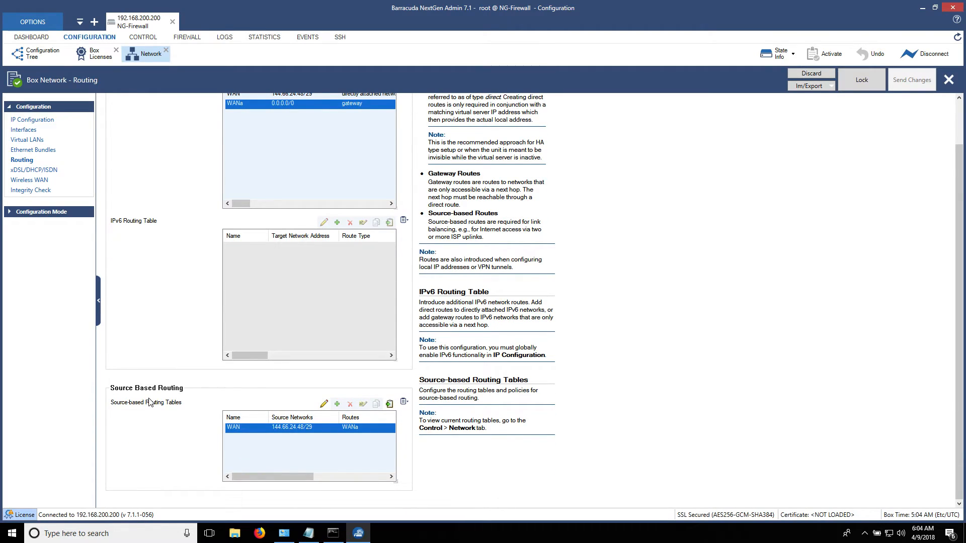
scroll(148, 402, up, 2)
click(296, 144)
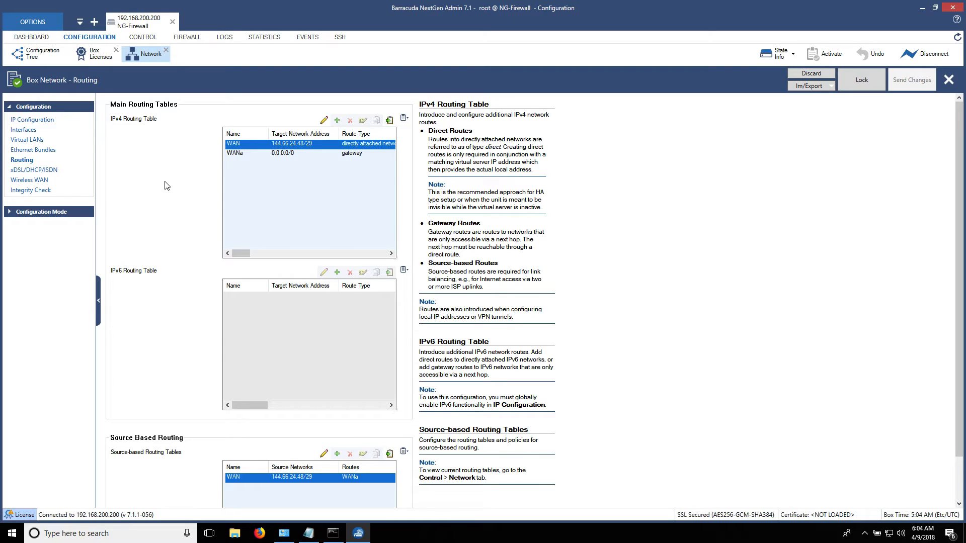
Close the routing and licenses views and open Server Properties of virtual server S1.
click(166, 50)
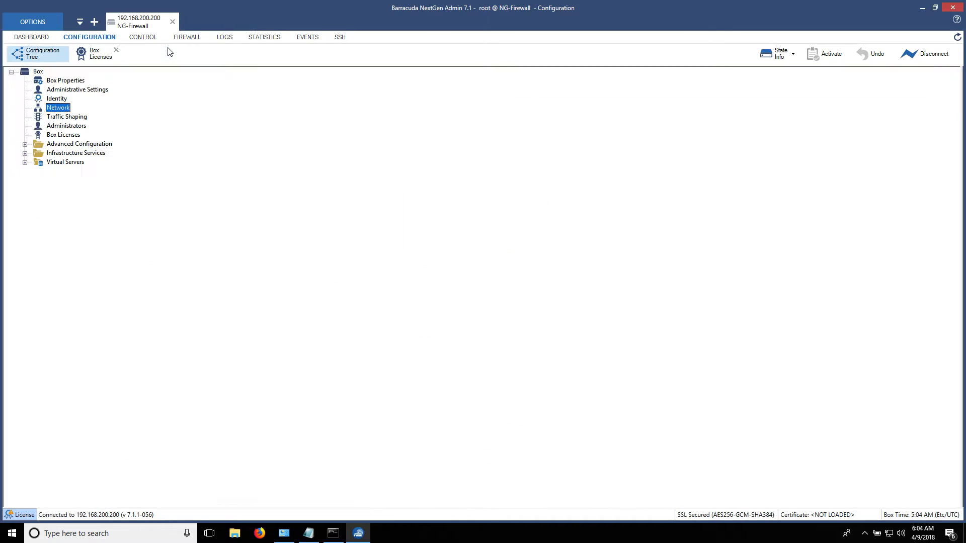
click(116, 51)
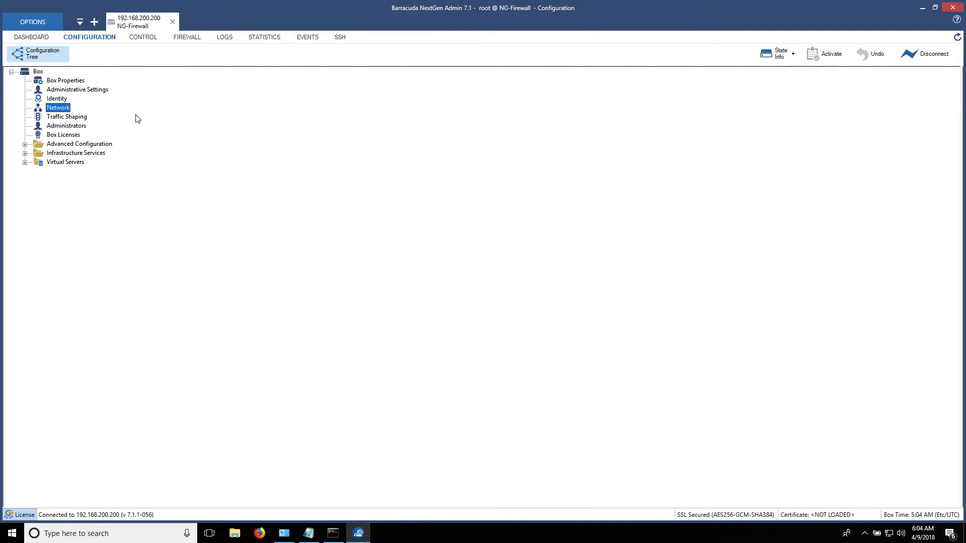
click(25, 163)
click(38, 171)
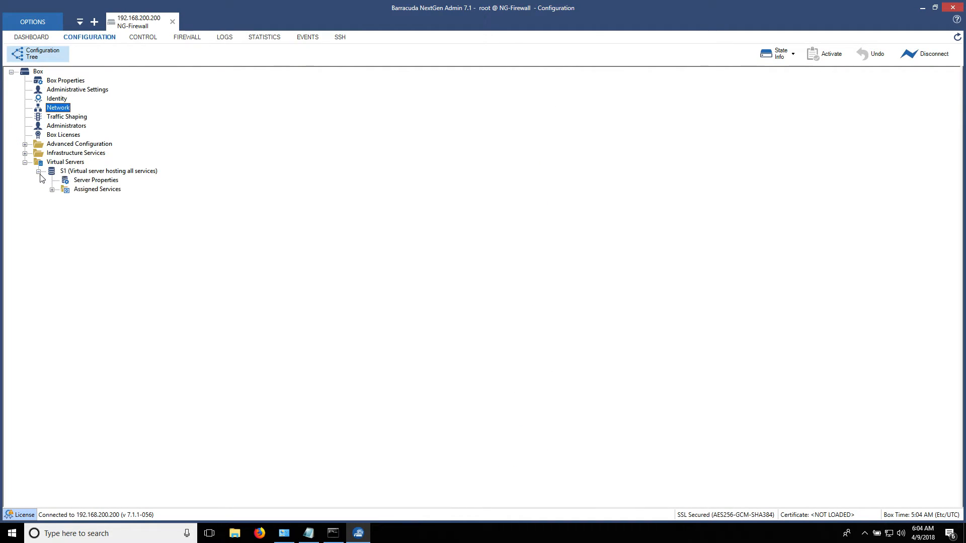
double_click(76, 180)
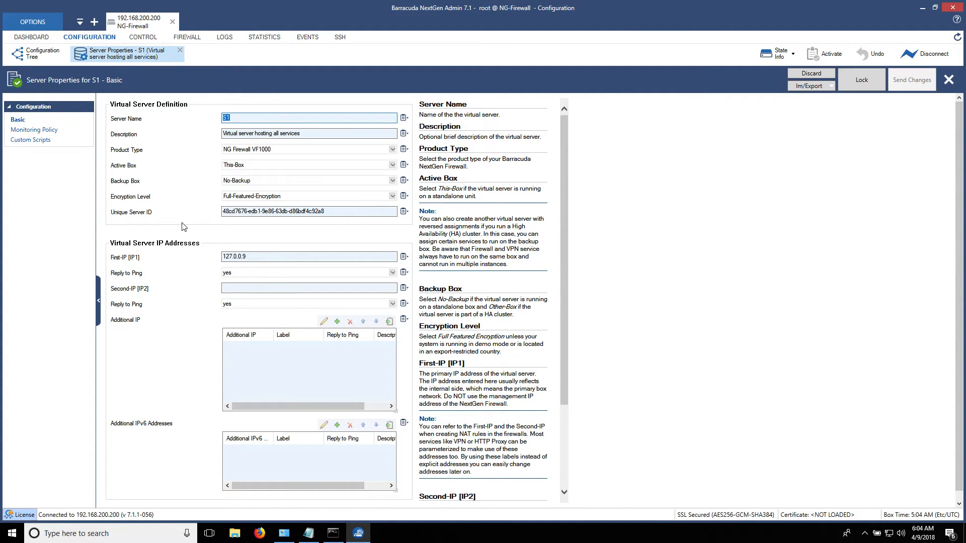
Check the WAN addresses in the notes, unlock S1's properties, and select First-IP 127.0.0.9.
click(308, 533)
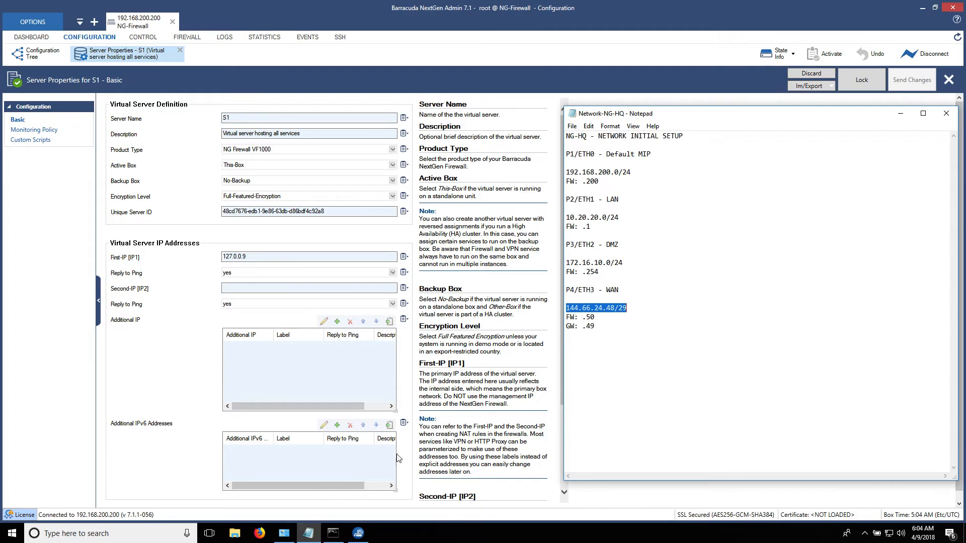
click(611, 357)
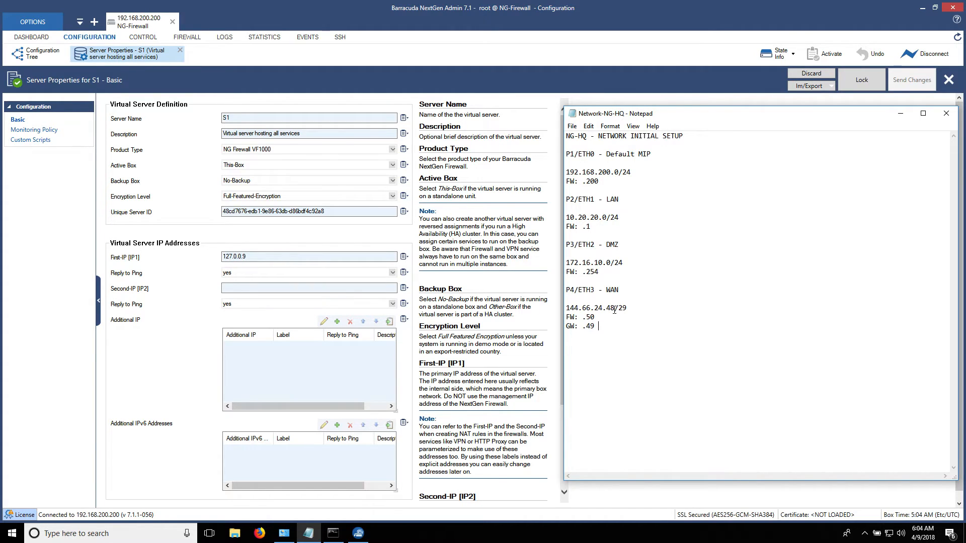
click(149, 265)
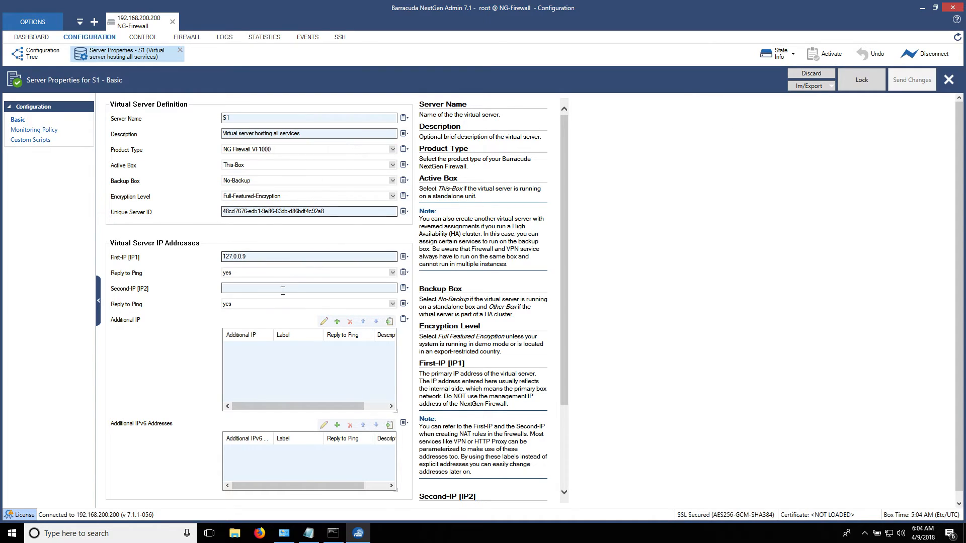
click(867, 80)
double_click(264, 257)
key(ctrl+c)
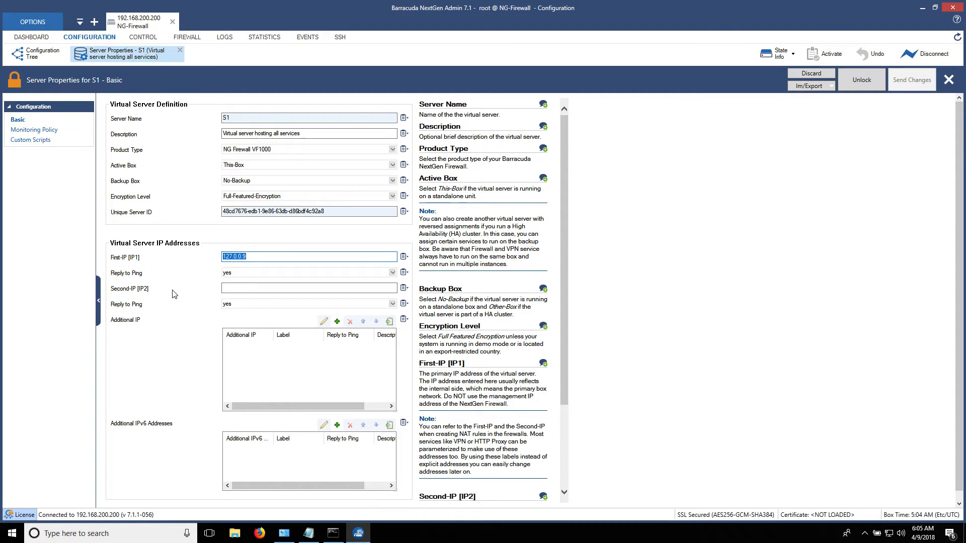
click(174, 294)
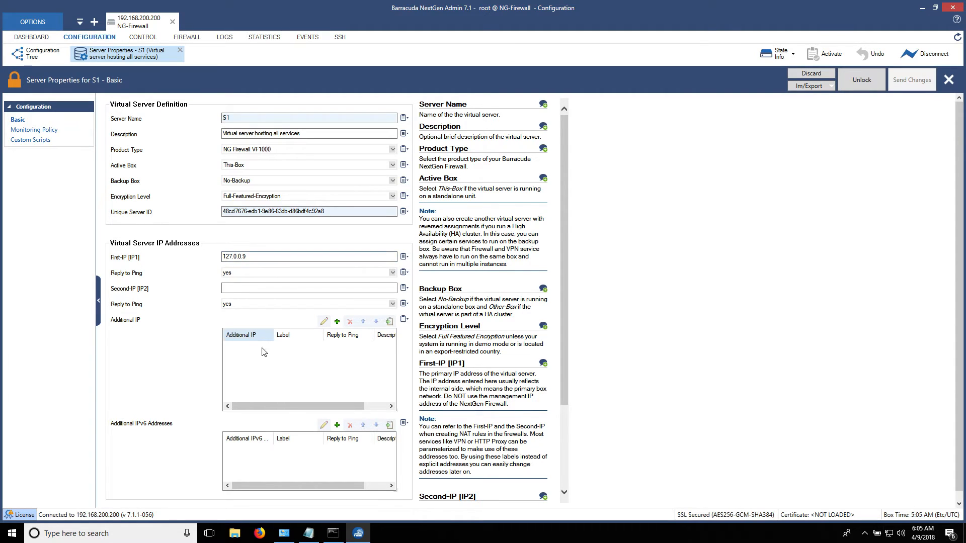
Add additional IP 127.0.0.9 to S1 with Reply to Ping set to yes.
click(337, 322)
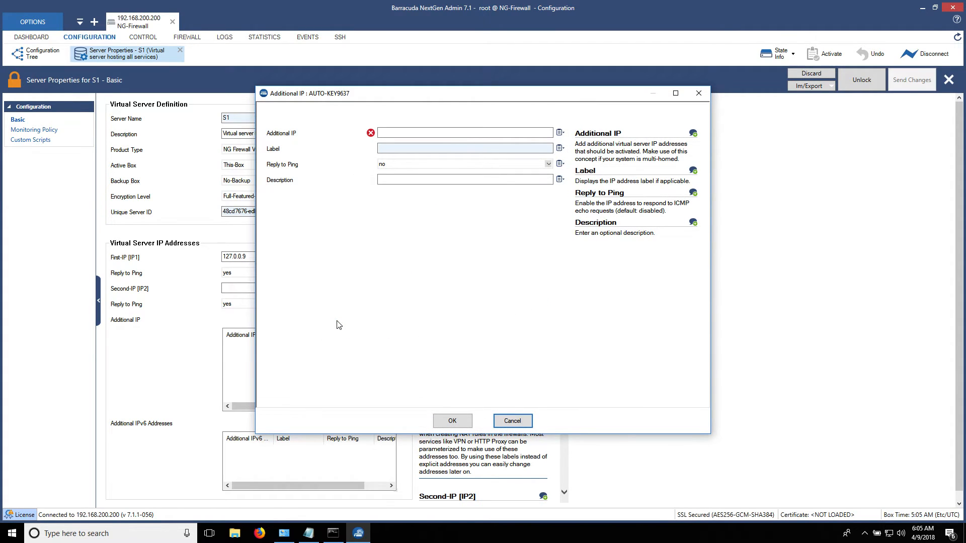
click(385, 165)
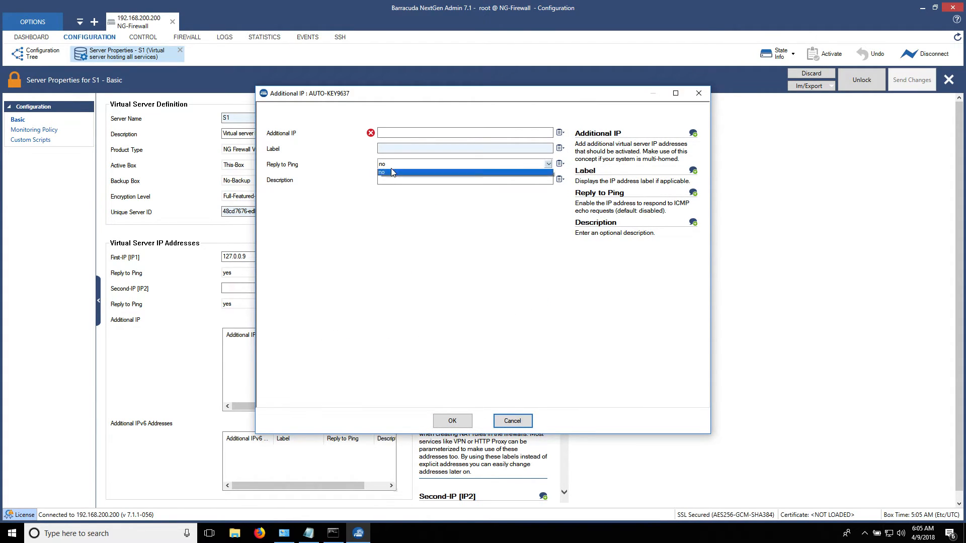
click(385, 181)
click(400, 132)
key(ctrl+v)
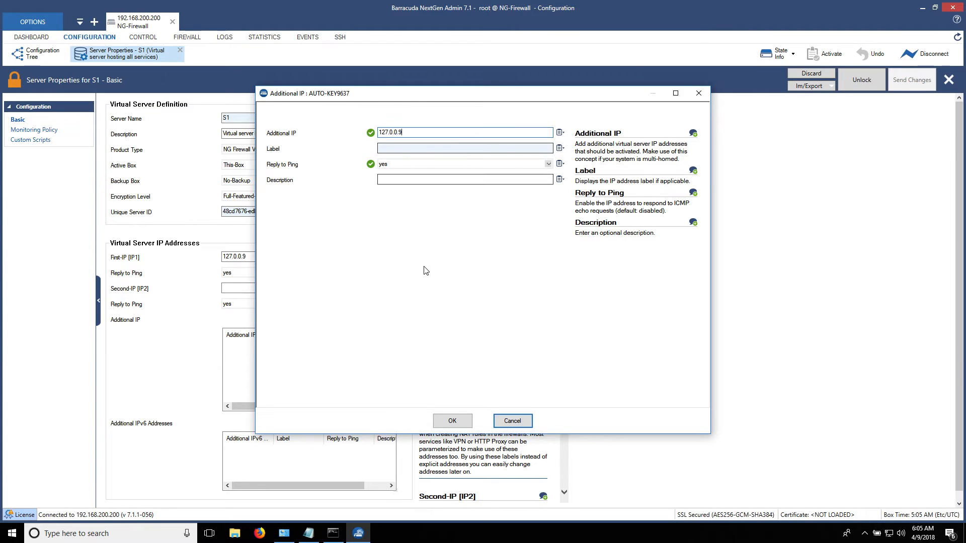
click(461, 425)
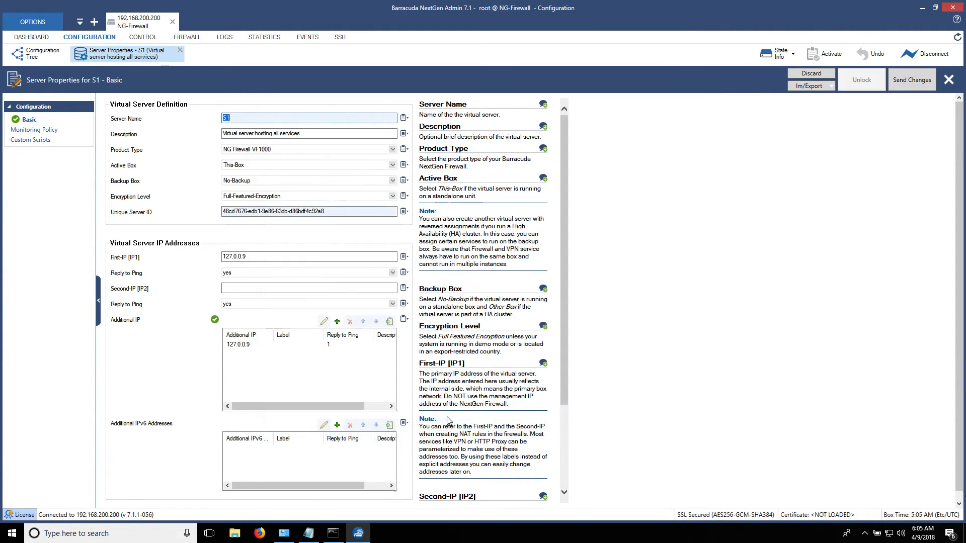
click(317, 347)
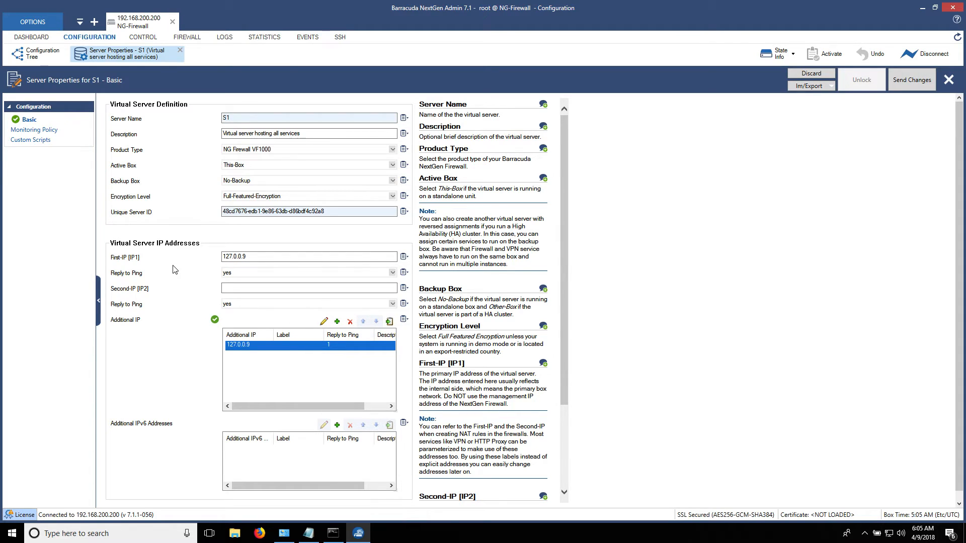
Set First-IP 10.20.20.1 and Second-IP 144.66.24.50, then send and activate the changes.
click(271, 257)
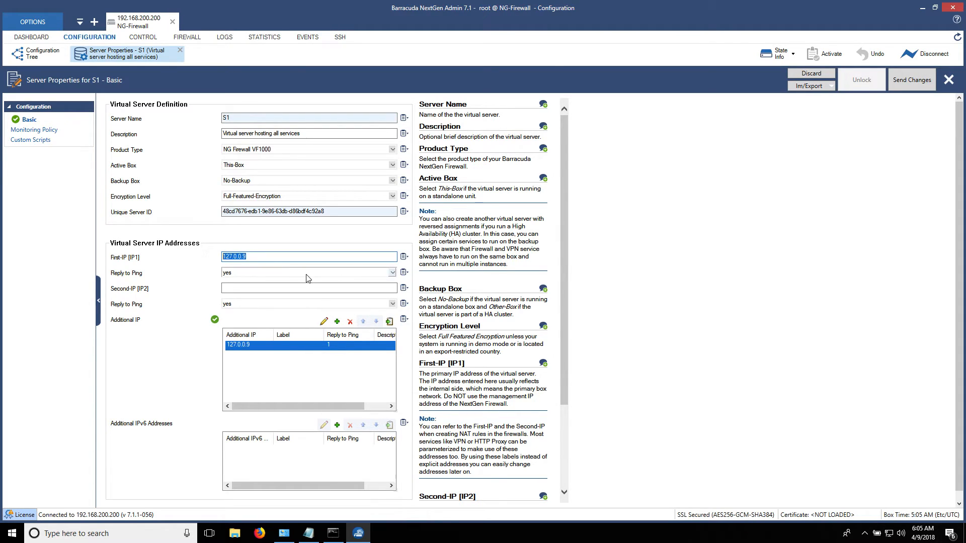
text(10.20.20.1)
click(272, 291)
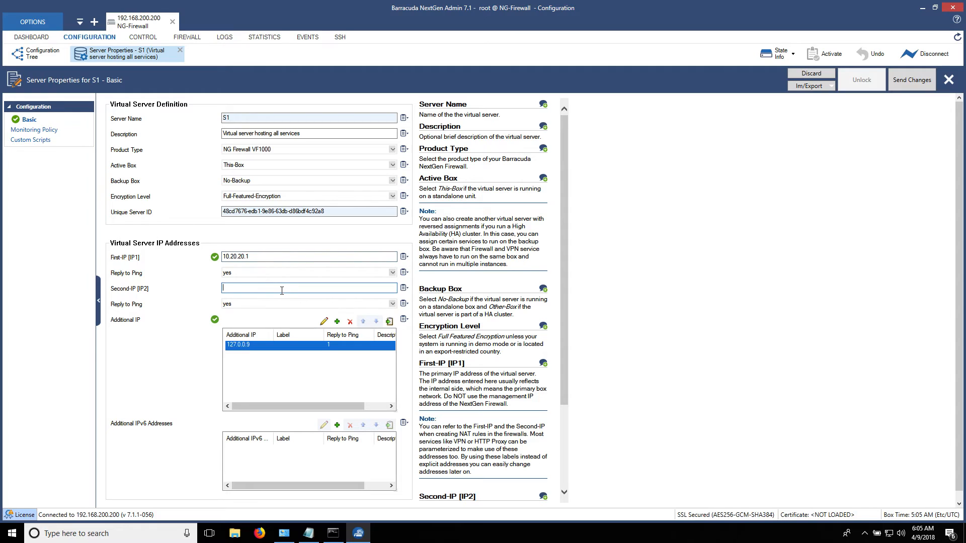
text(144.66.24.50)
click(912, 80)
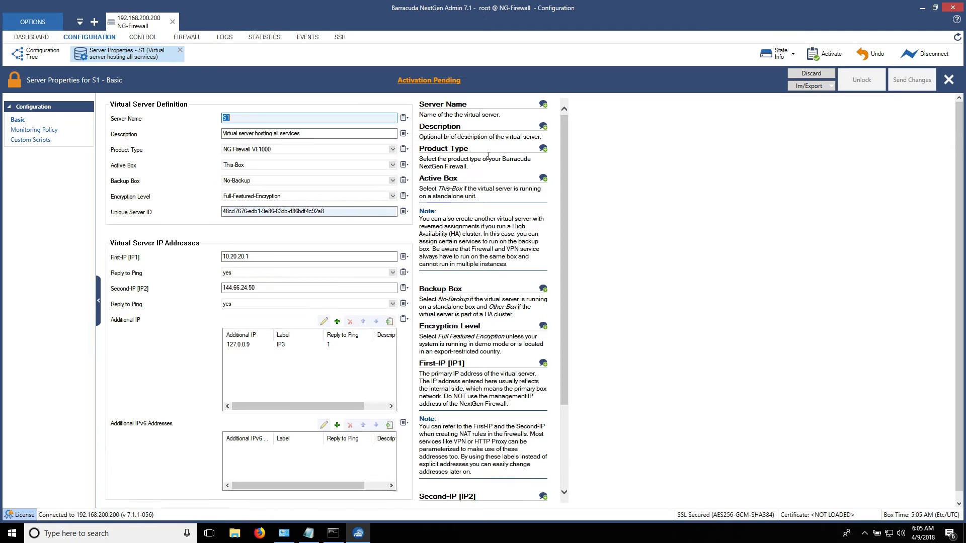
click(462, 84)
click(400, 277)
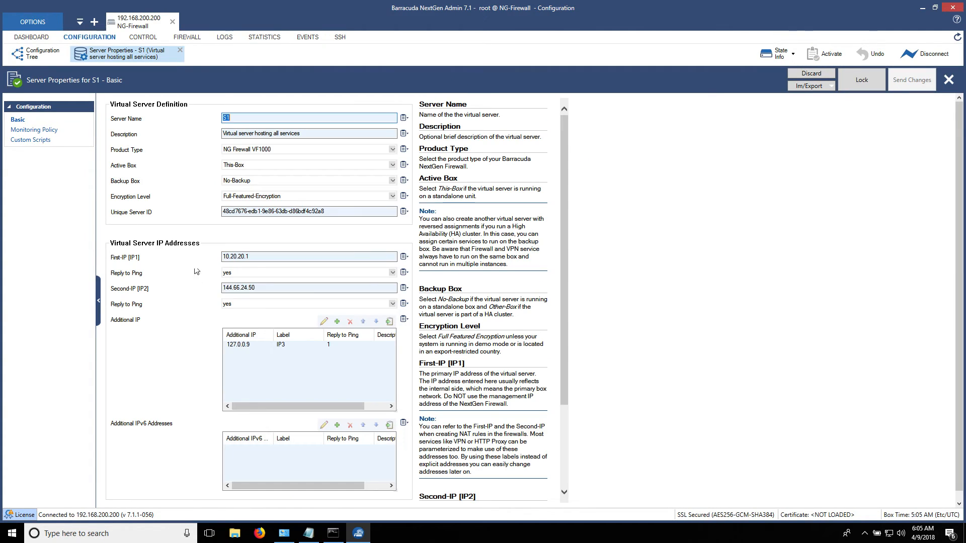
click(178, 51)
Activate the new network configuration in Failsafe mode from CONTROL > Box and acknowledge the reconfiguration.
click(143, 37)
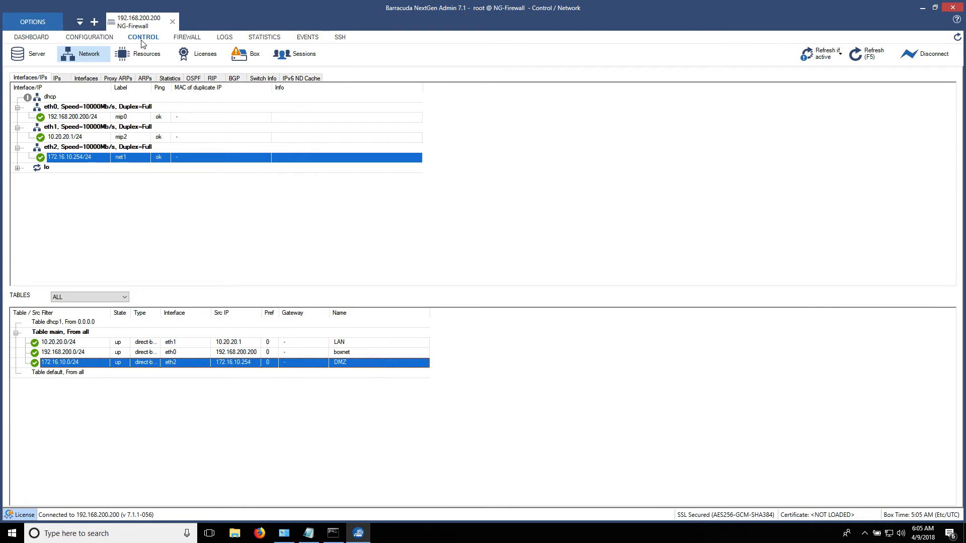
click(244, 57)
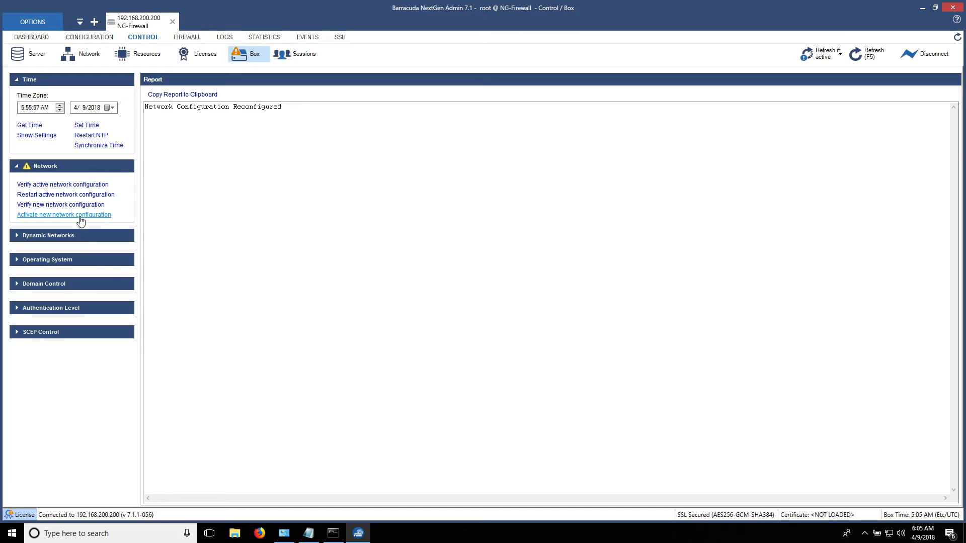
click(78, 215)
click(411, 302)
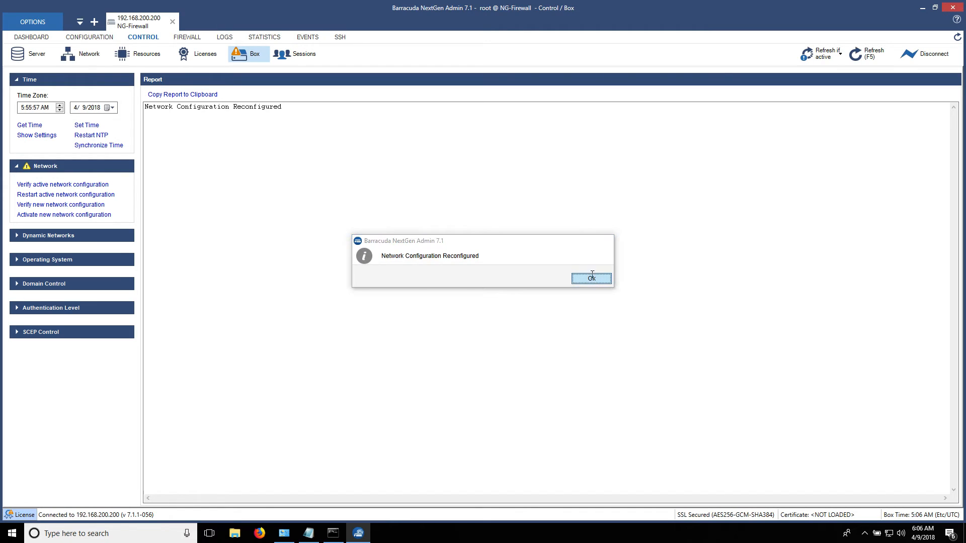
click(591, 278)
click(78, 54)
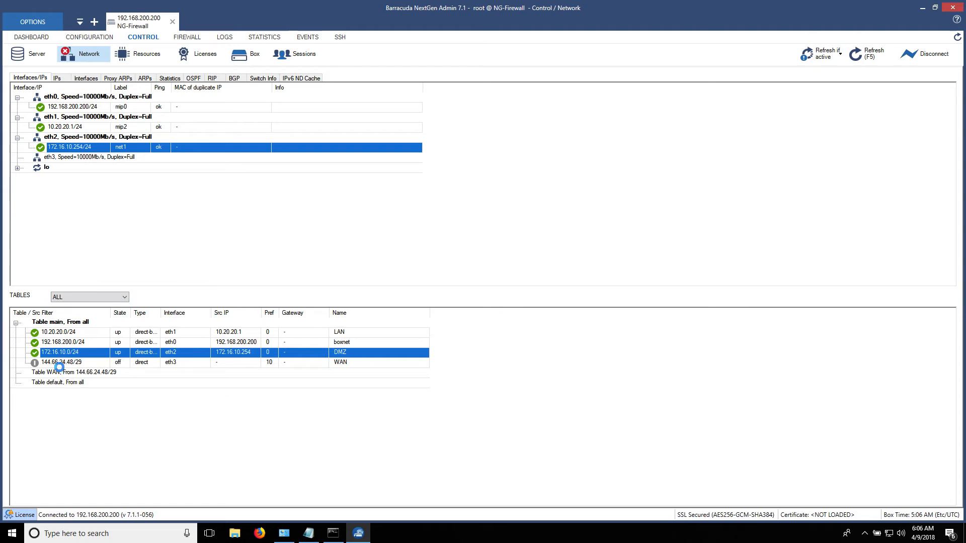
Verify eth3 holds 144.66.24.50 and the 0.0.0.0/0 default route is active, then go to SSH.
click(17, 159)
click(60, 169)
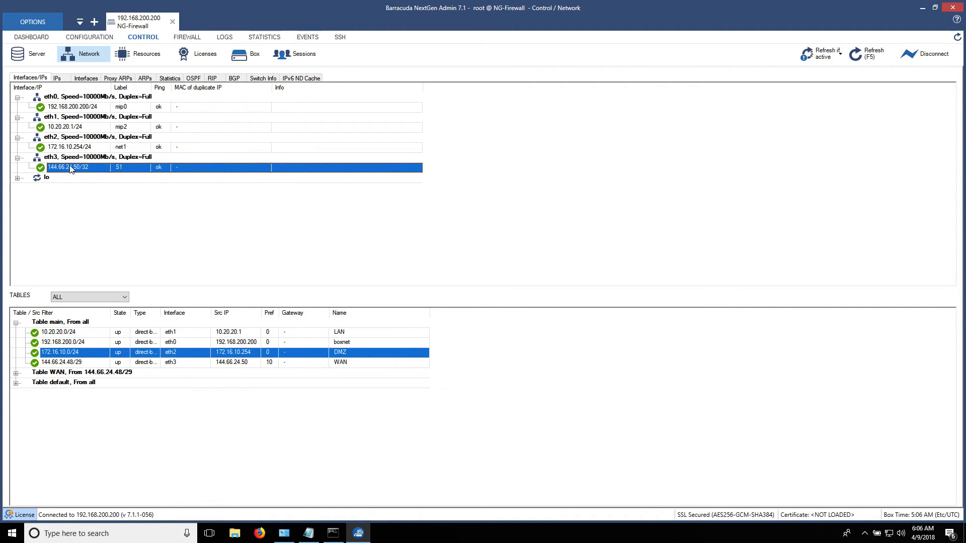
click(16, 383)
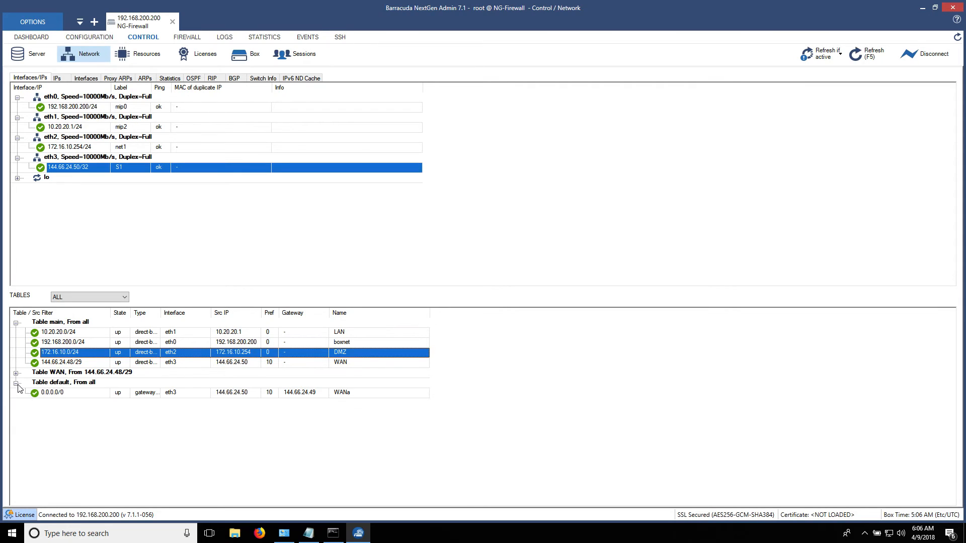
click(68, 396)
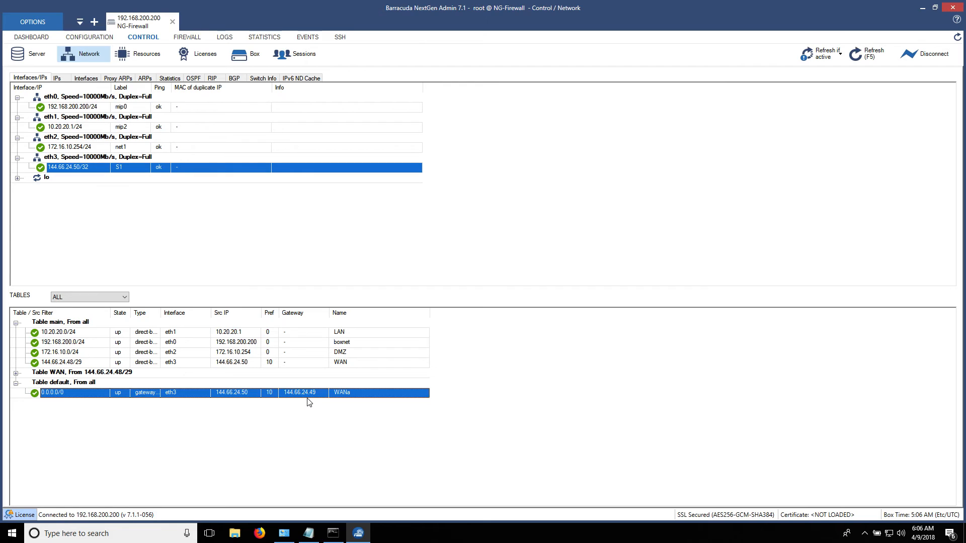
click(342, 39)
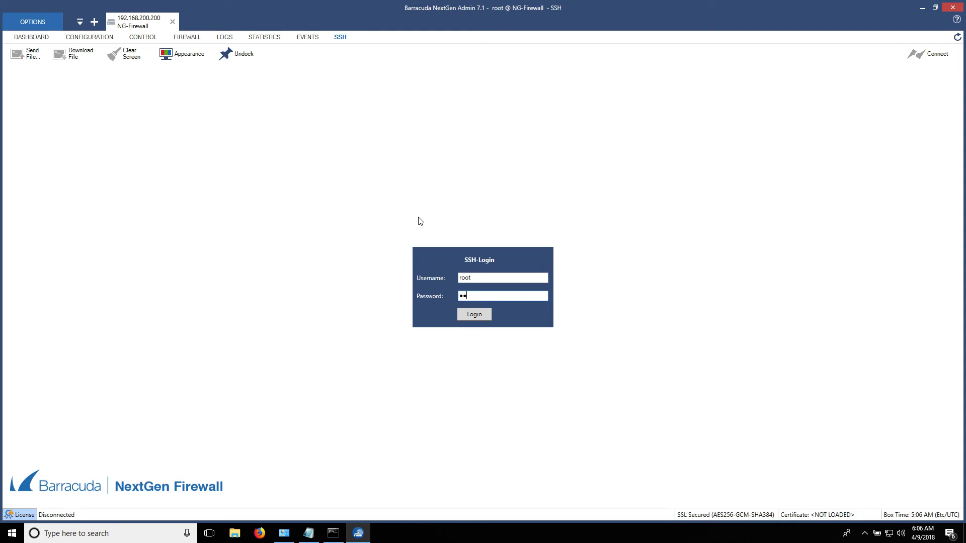
Log in to the SSH shell with the account password and list the interfaces with ifconfig.
text(****)
key(Return)
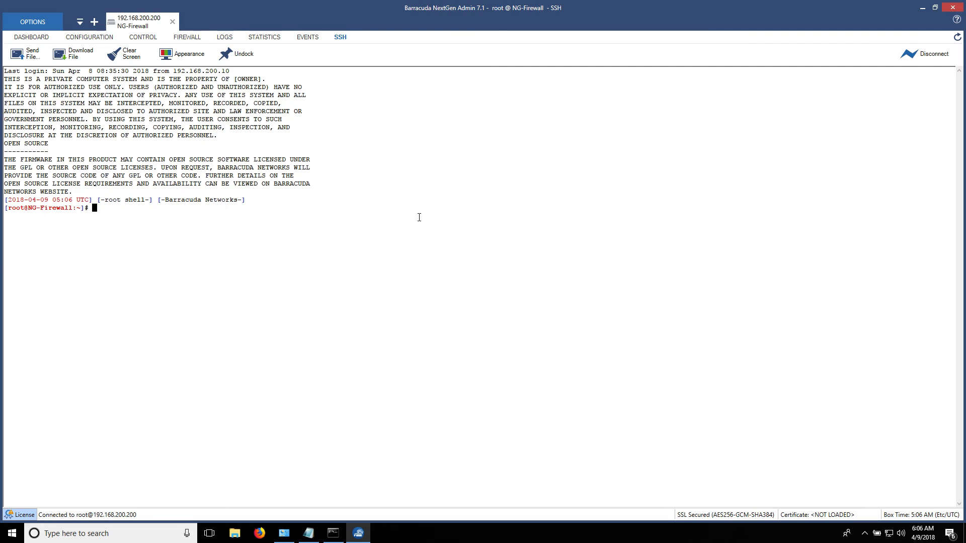
text(ifconfig)
key(Return)
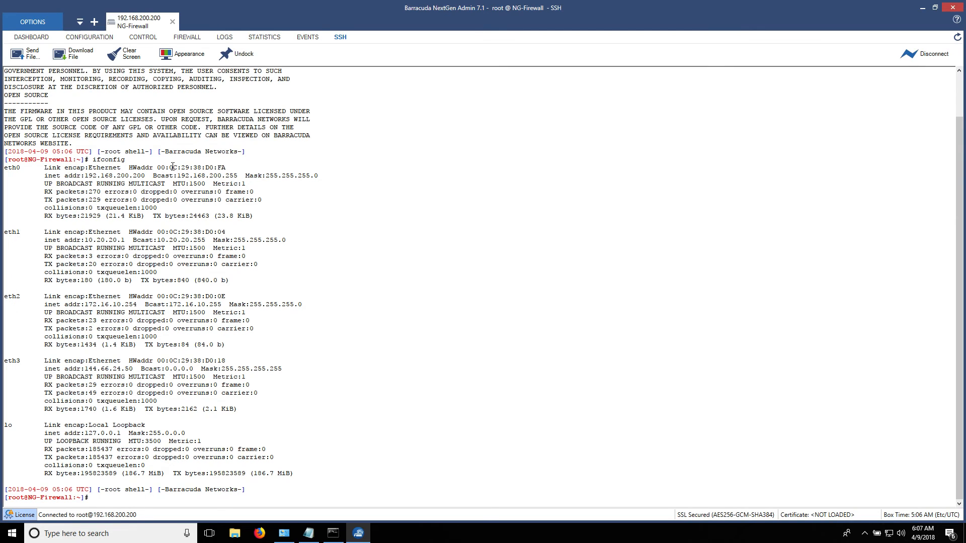
drag(149, 168, 169, 183)
click(122, 242)
Ping 8.8.8.8 from 144.66.24.50 and stop it to confirm 0% packet loss.
text(f)
text(pi)
key(BackSpace)
key(BackSpace)
key(BackSpace)
text(ping -I)
text(144.66.24.50 8.8.8)
key(Return)
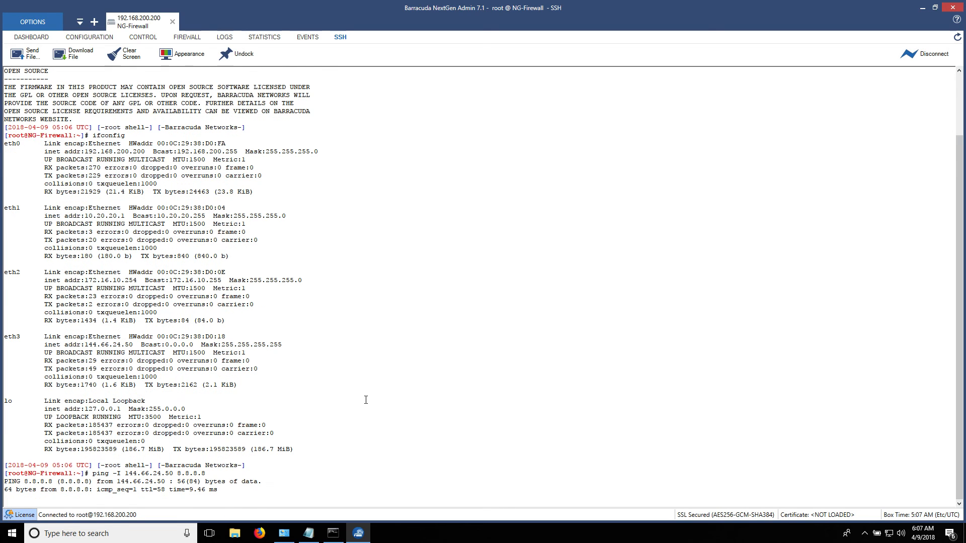
key(ctrl+c)
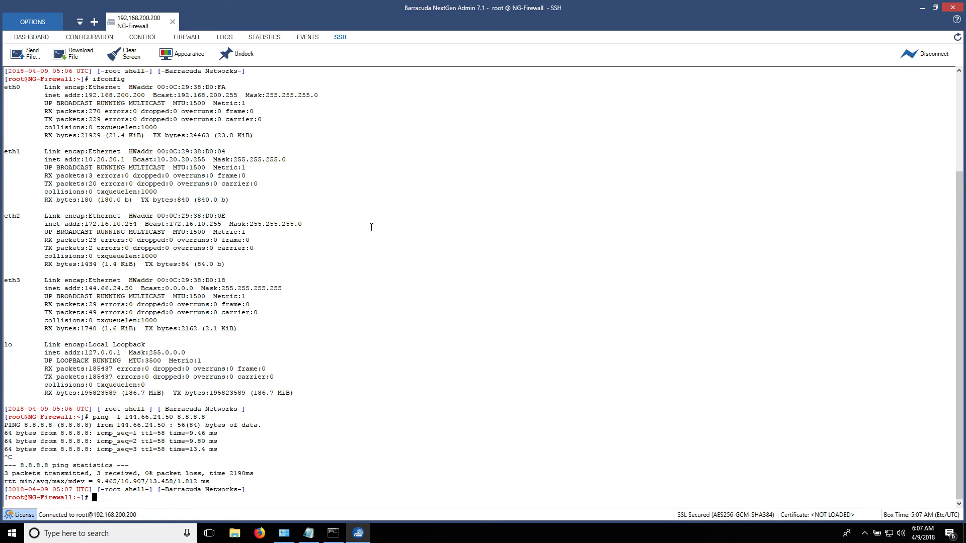
click(102, 41)
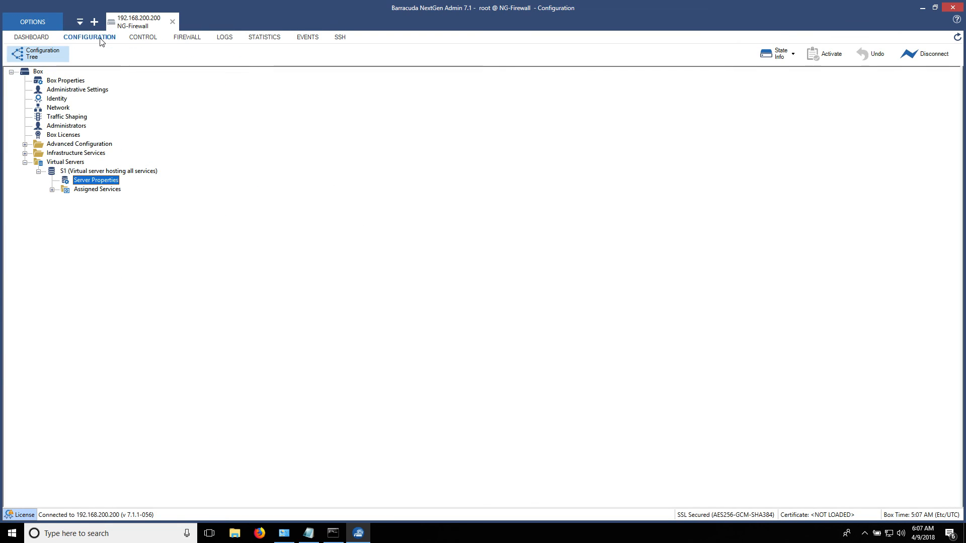
right_click(37, 74)
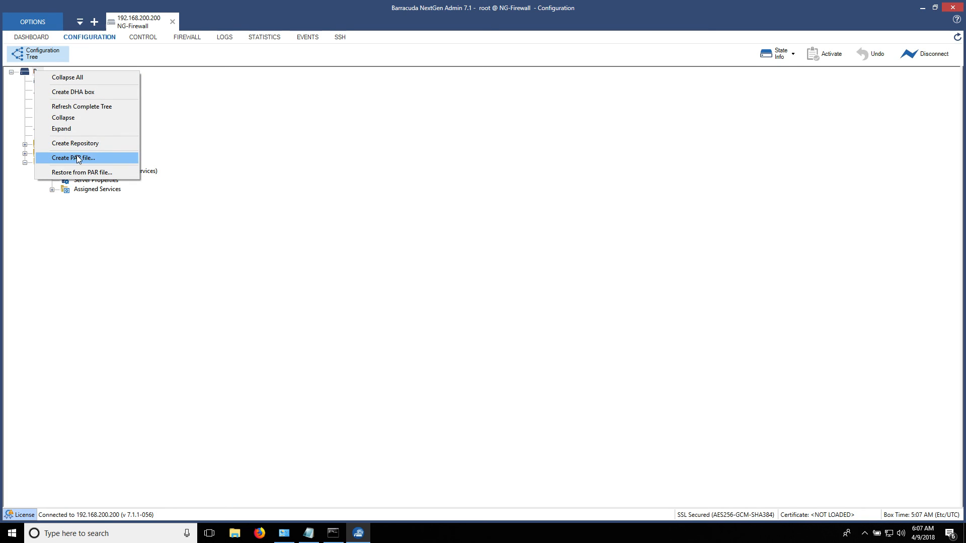
click(77, 158)
click(29, 79)
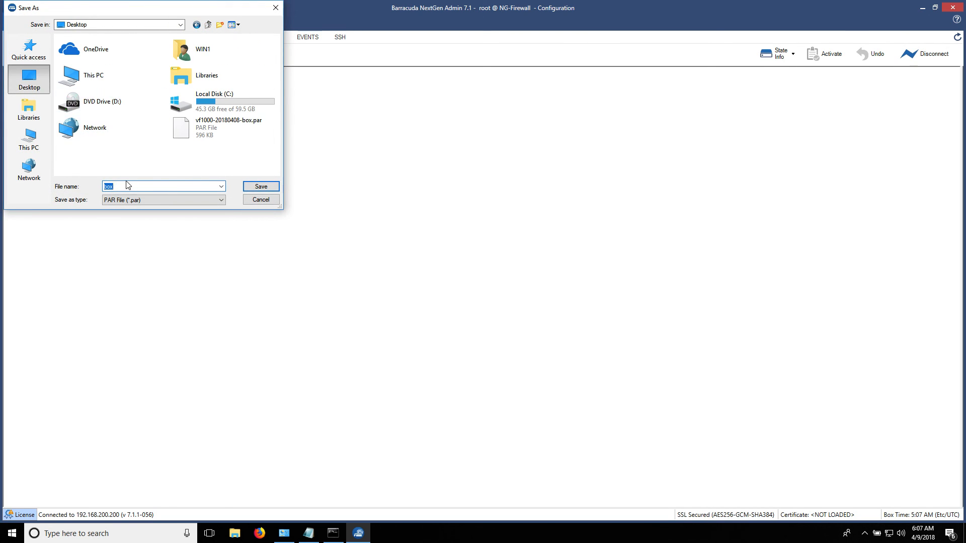
click(202, 133)
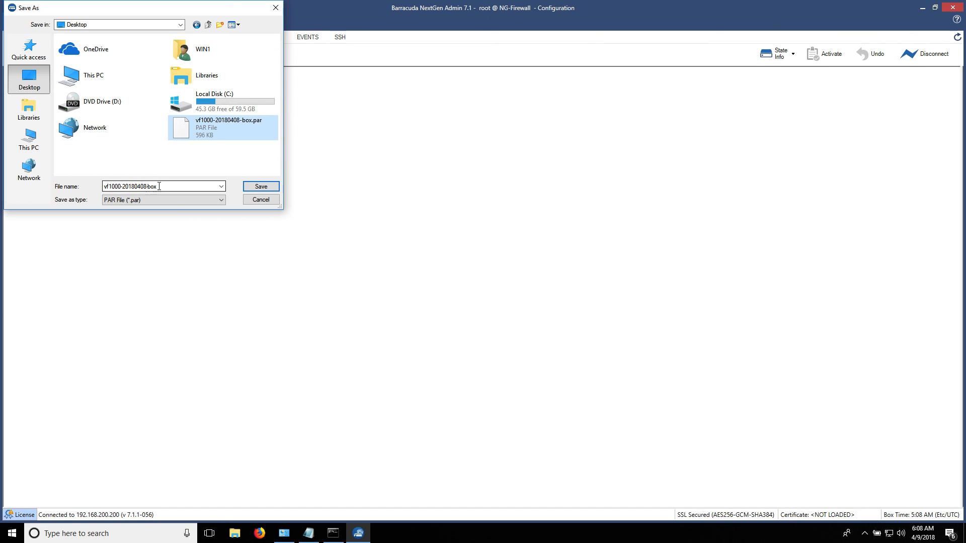
click(262, 187)
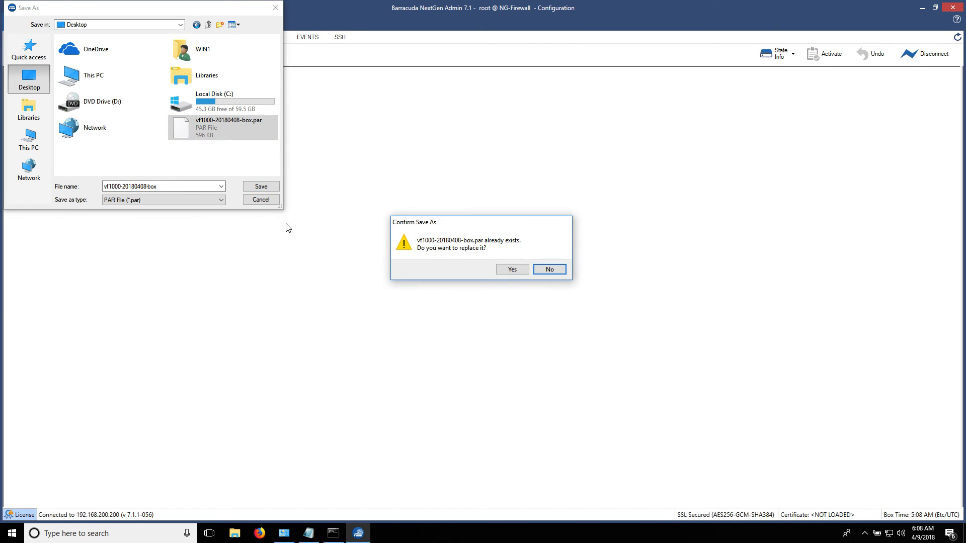
click(523, 271)
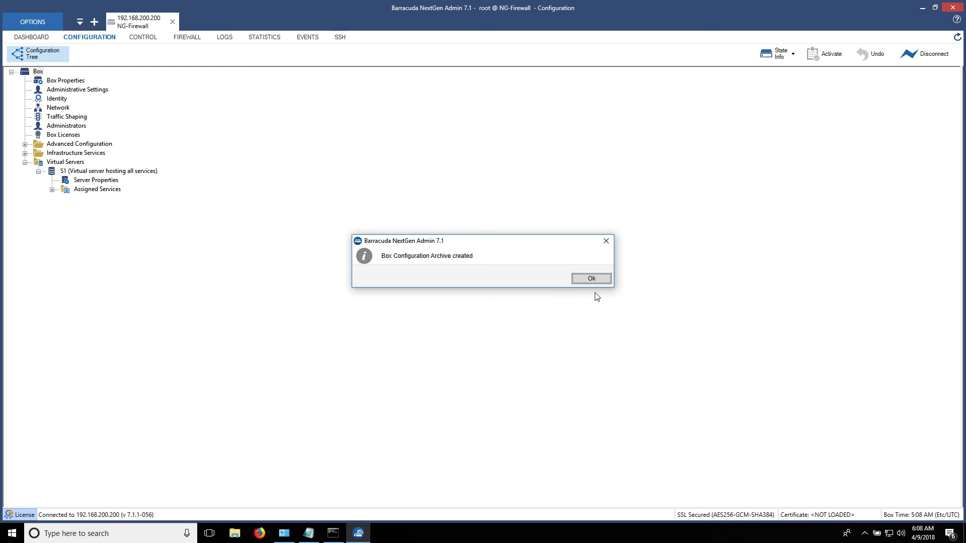
click(589, 279)
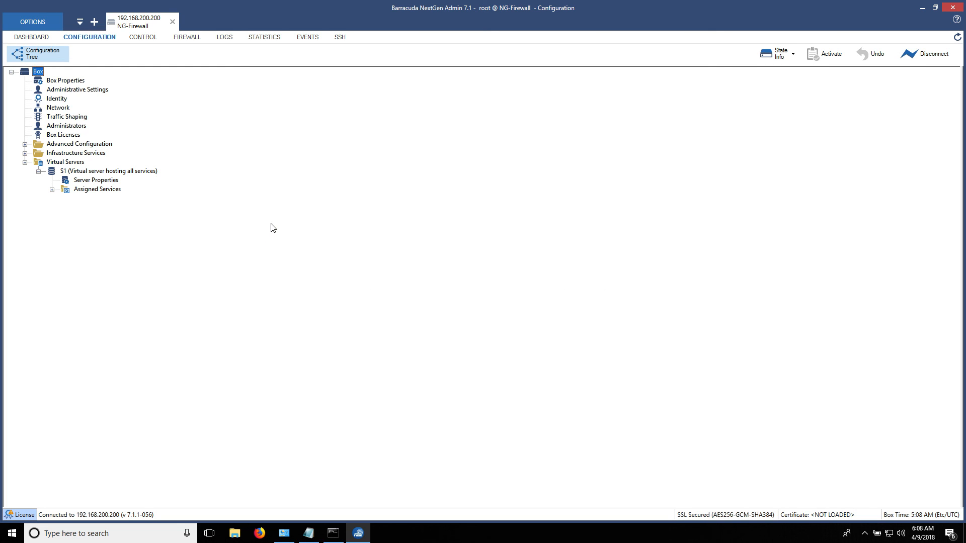